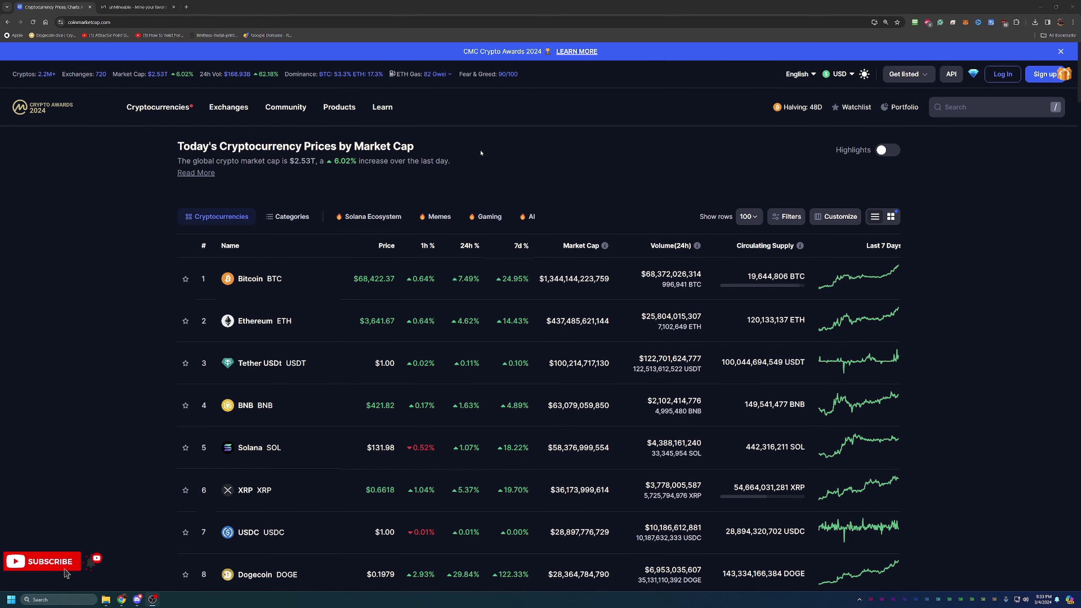
- Scroll CoinMarketCap's price table down to Shiba Inu, then move to the unMineable coins page
scroll(489, 144, down, 1)
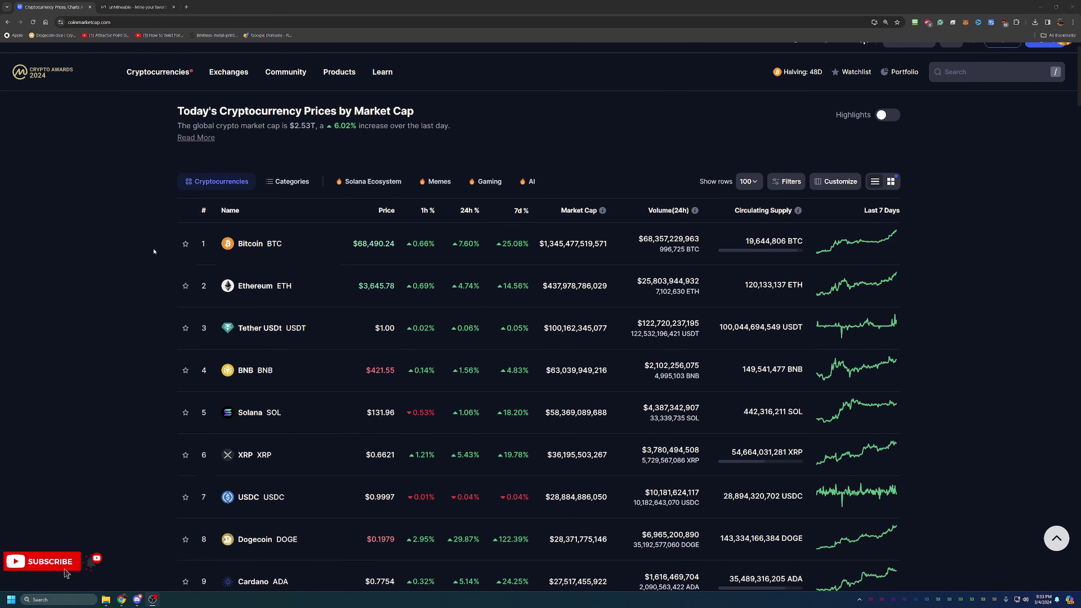
scroll(343, 136, down, 3)
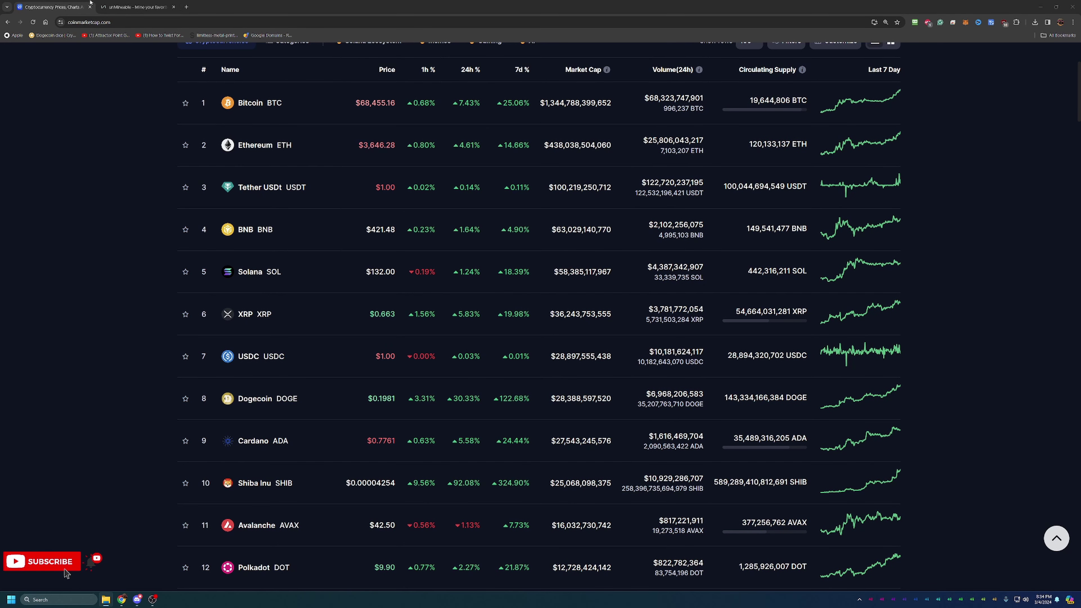
click(136, 7)
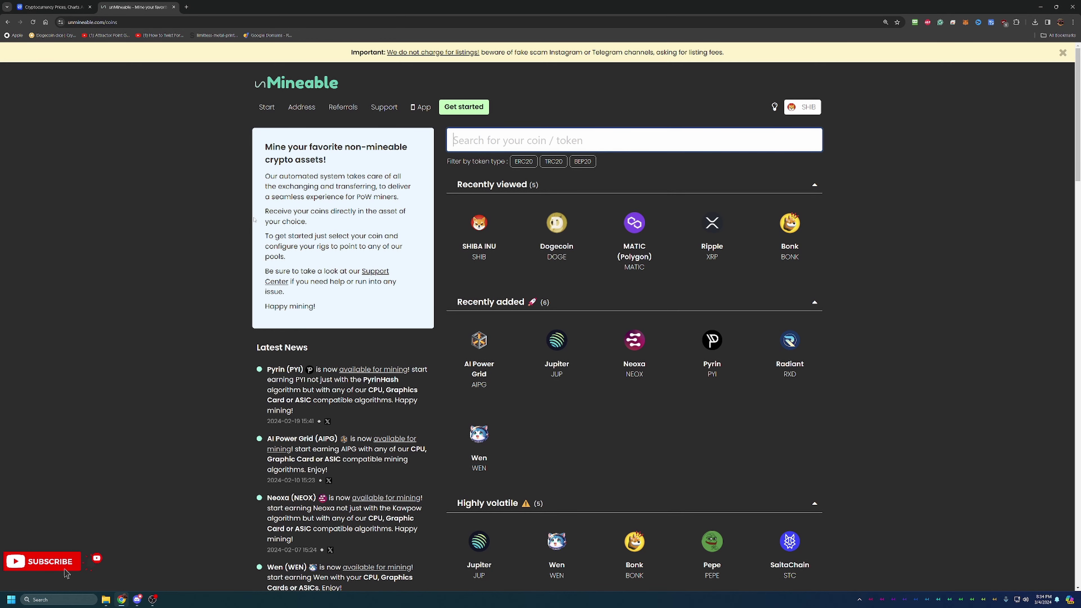
- Scroll through unMineable's list of 88 coins and tokens and back up to Recently viewed
scroll(254, 220, down, 2)
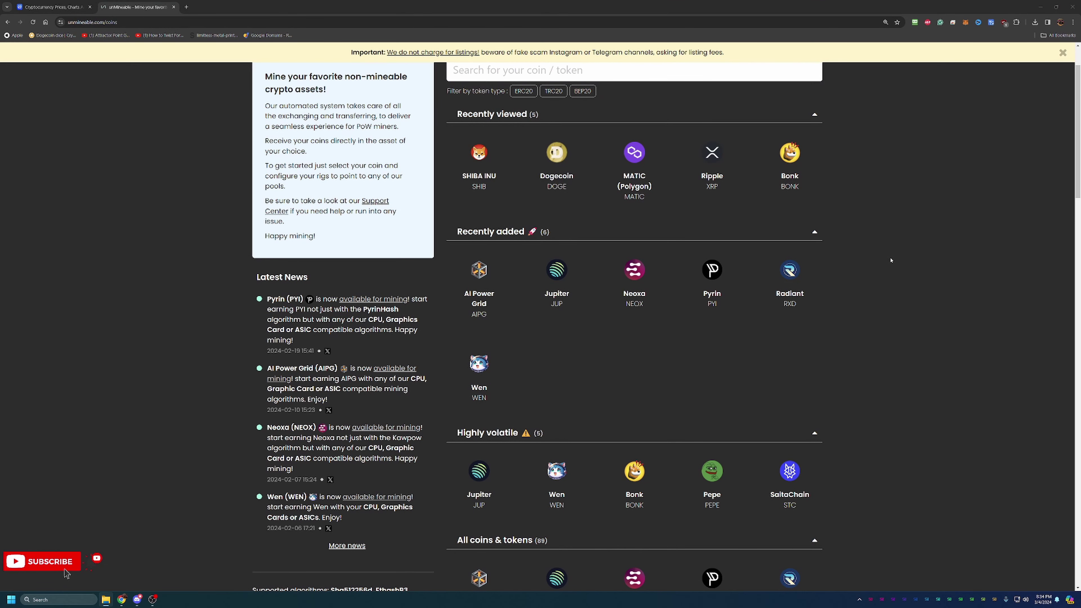
scroll(650, 434, down, 3)
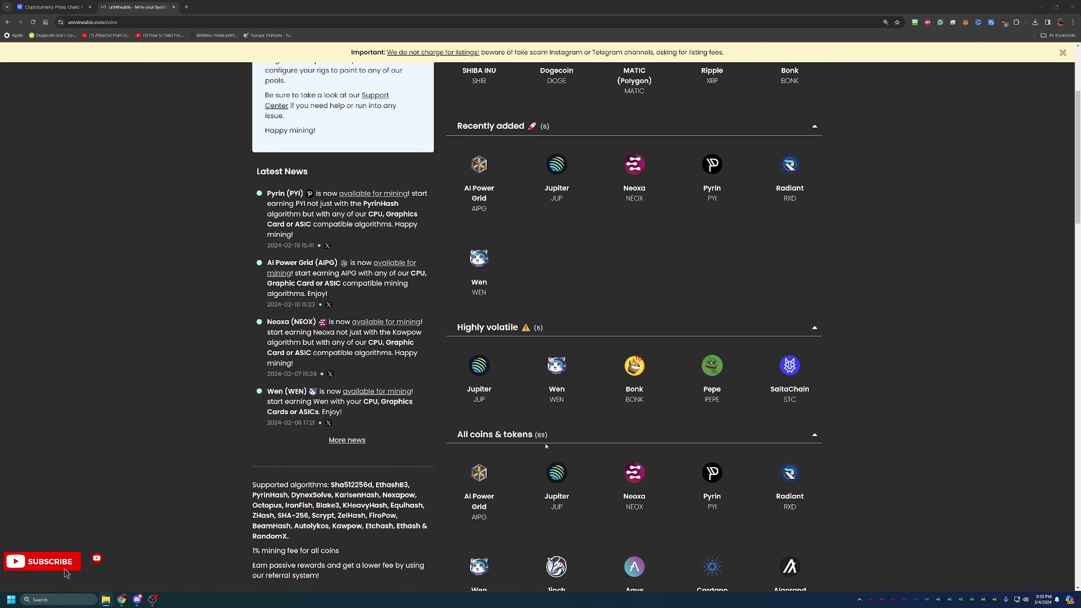
scroll(546, 446, down, 5)
scroll(550, 444, up, 6)
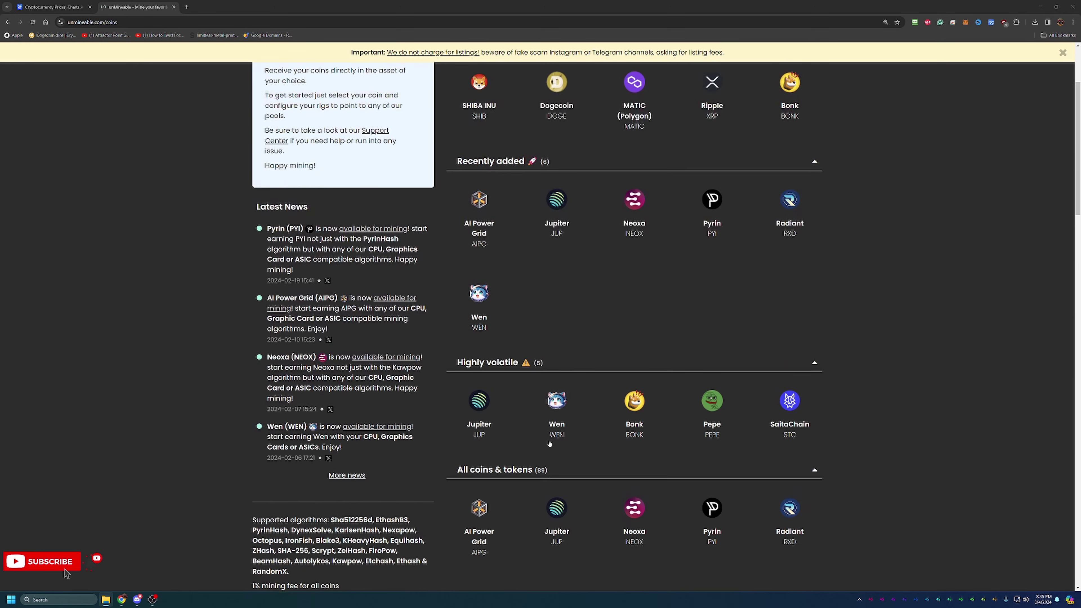
scroll(550, 445, up, 4)
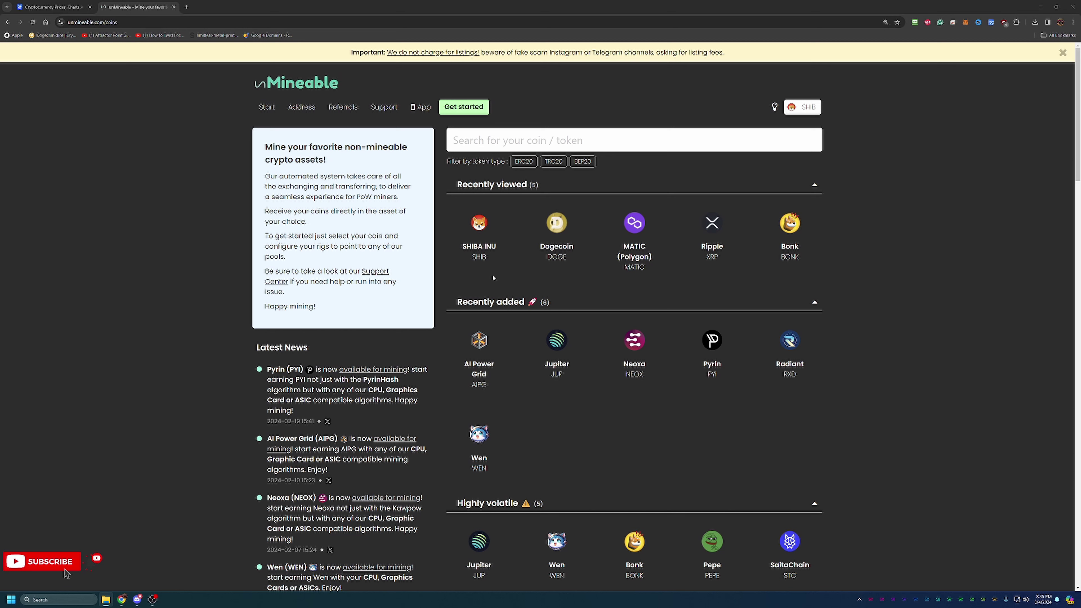
click(486, 227)
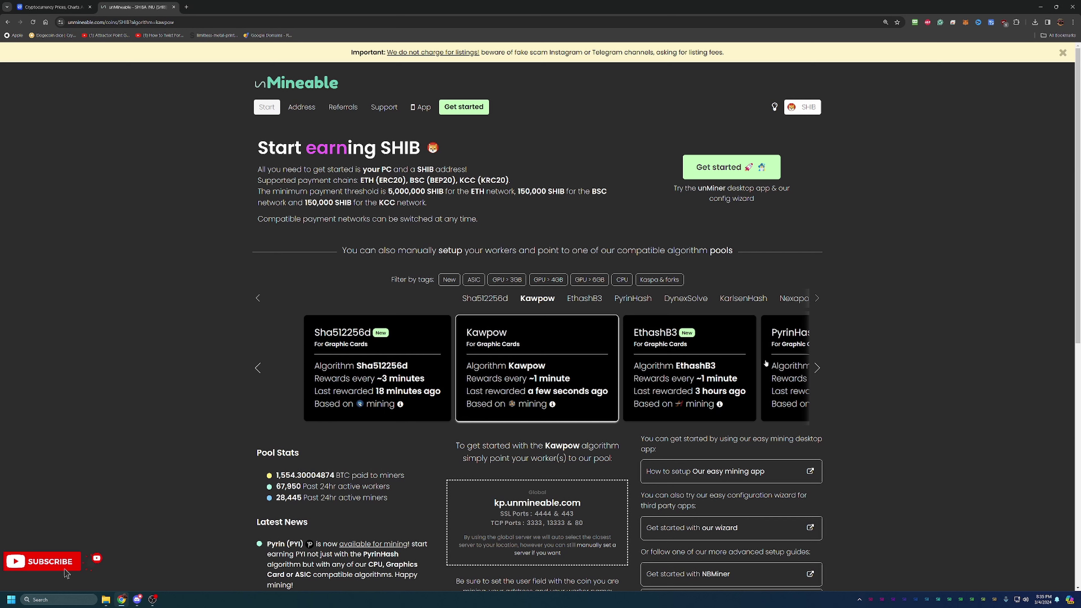
click(815, 367)
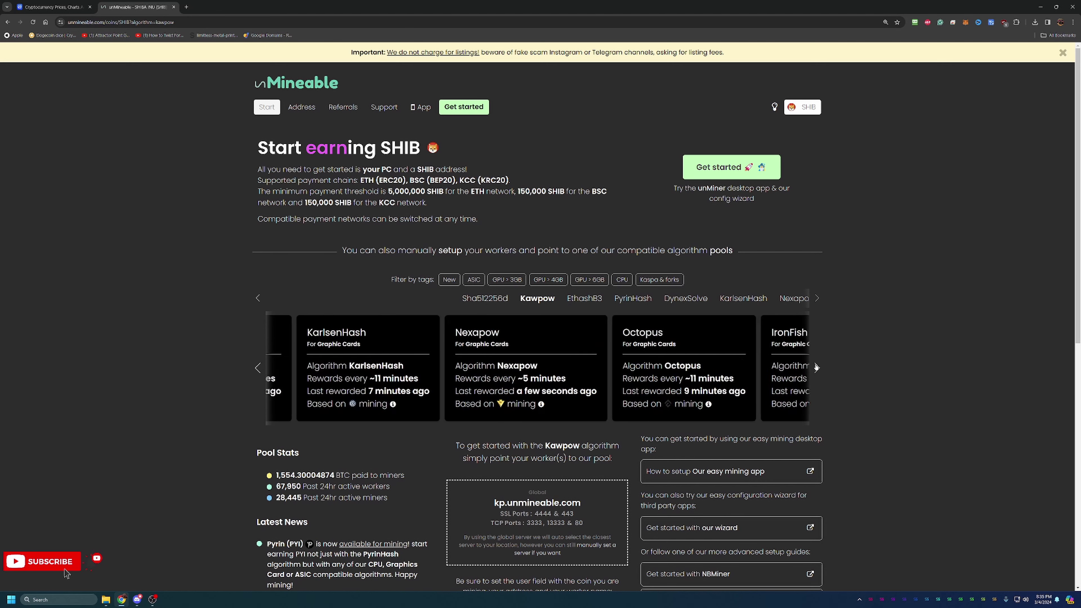
click(816, 367)
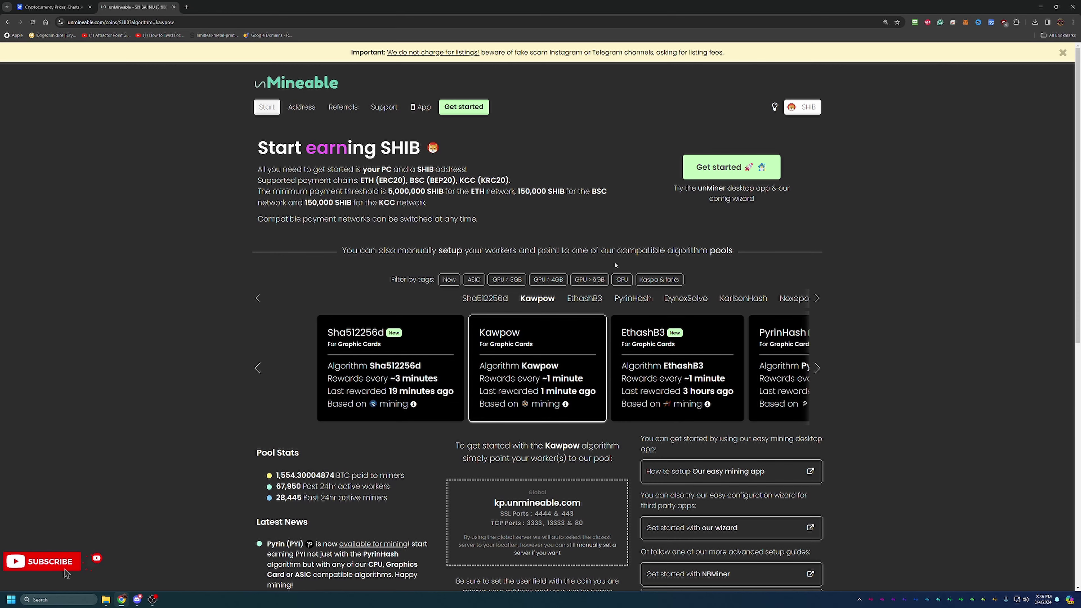
scroll(608, 275, down, 5)
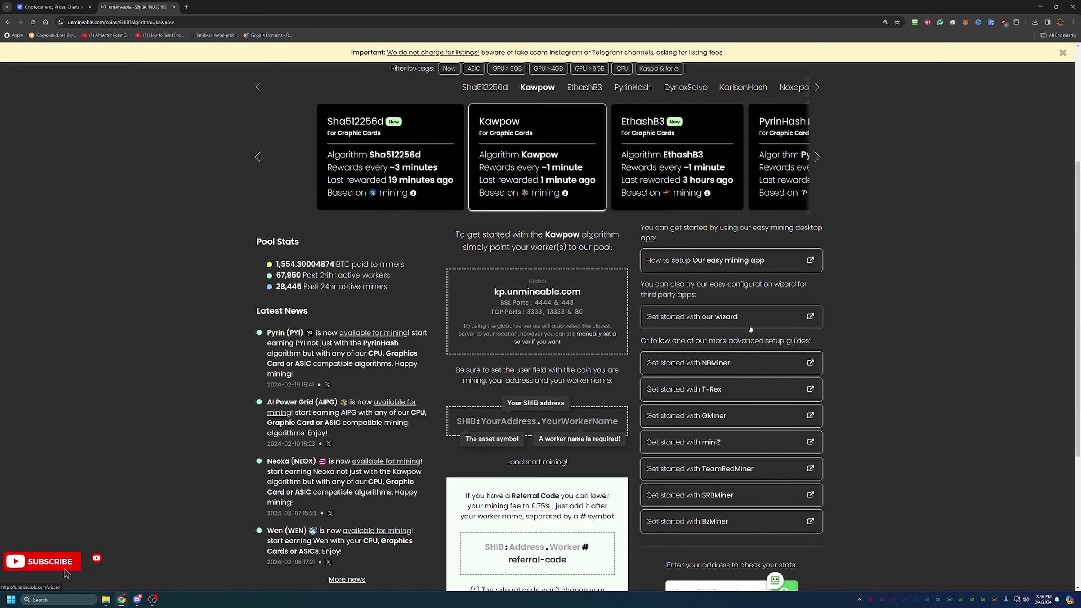
scroll(618, 329, up, 5)
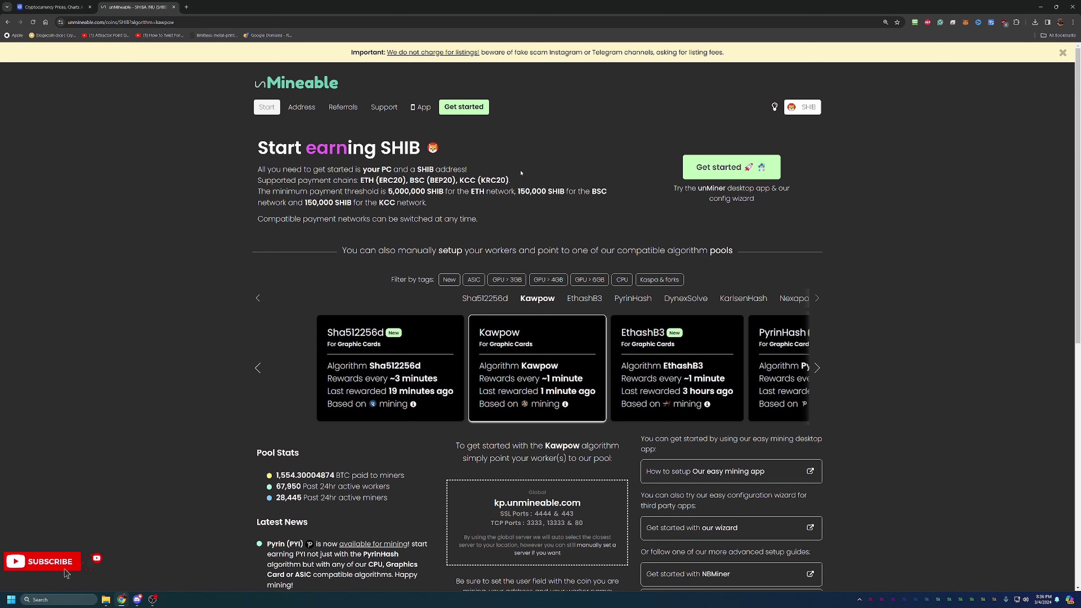
scroll(691, 215, down, 1)
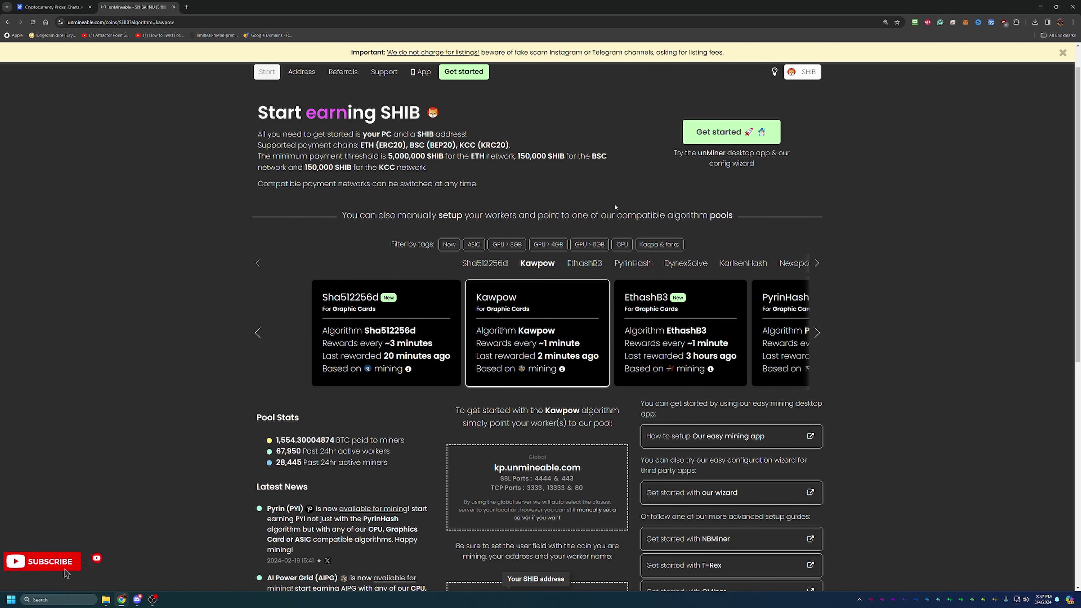
scroll(655, 234, down, 4)
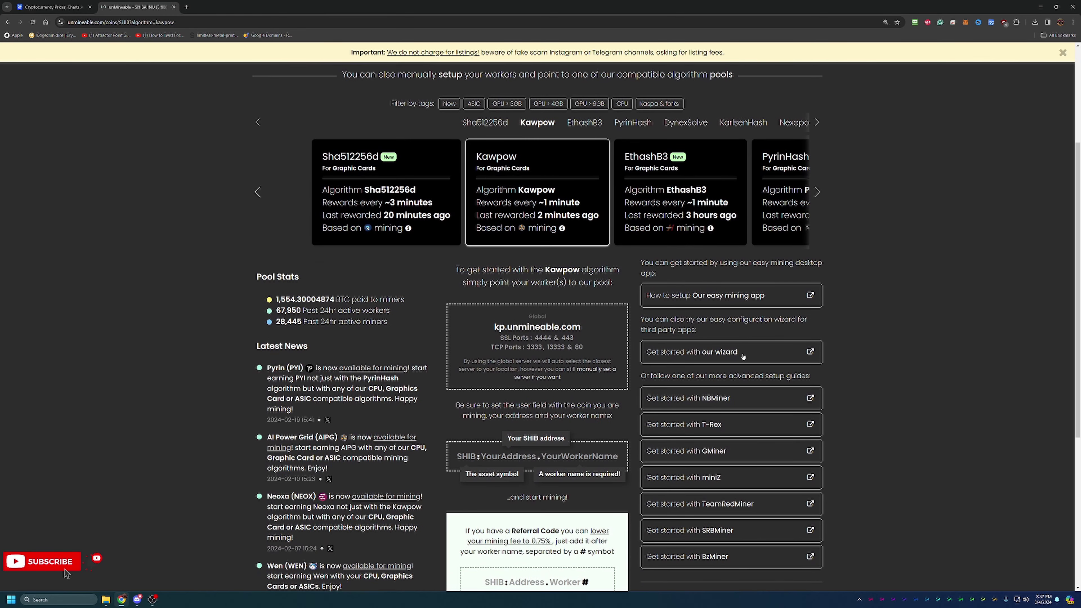
- Start the wizard in Basic mode with Graphics Card (GPU) hardware and the Kawpow algorithm
click(754, 360)
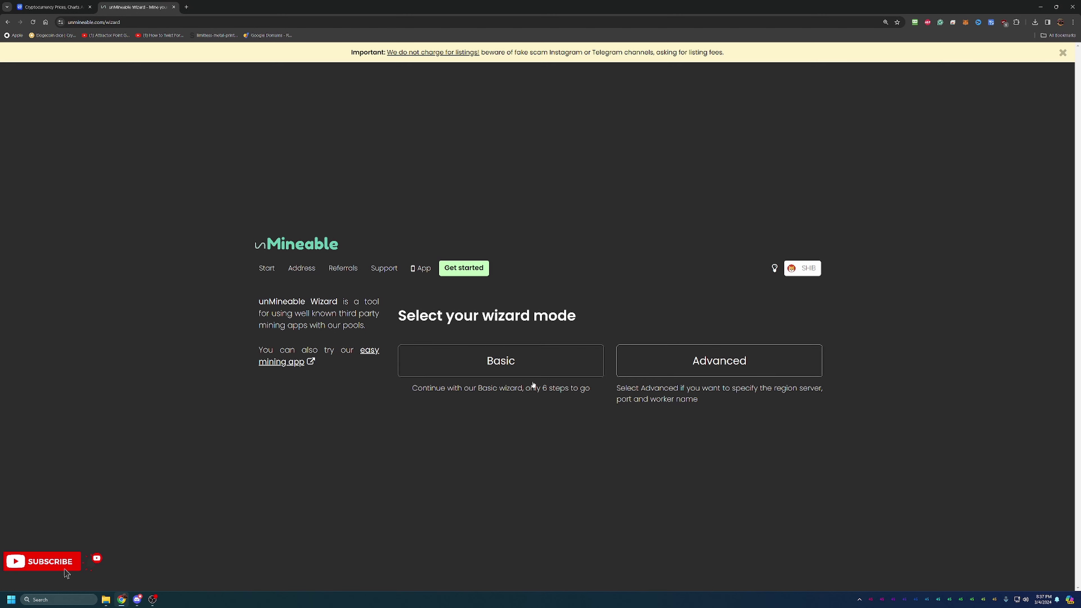
click(496, 363)
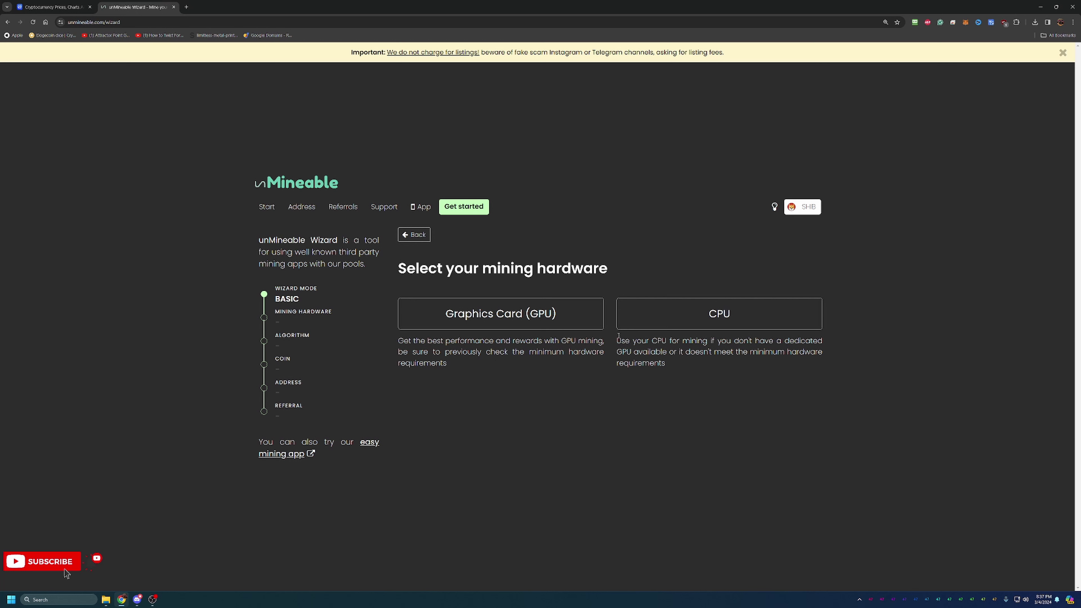
click(561, 323)
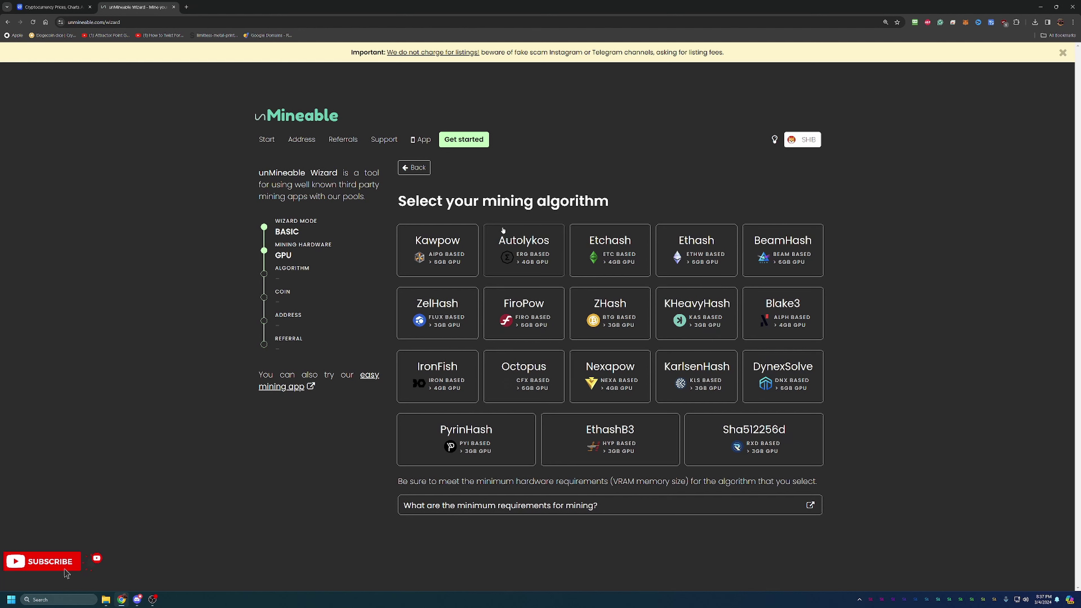
click(435, 258)
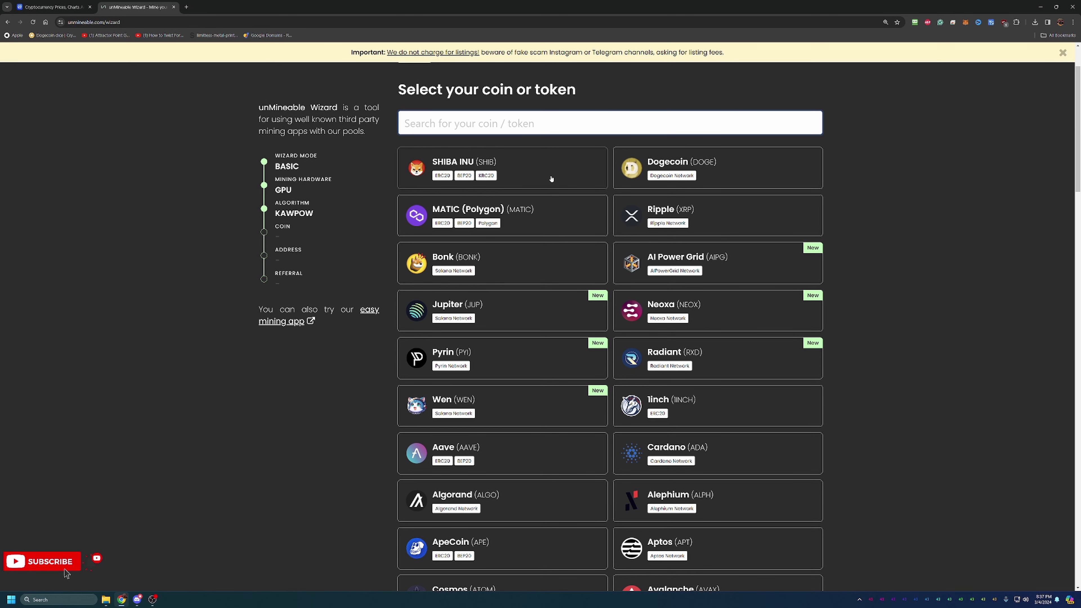
- Choose SHIBA INU, paste the SHIB wallet address, and advance to the referral step
click(439, 165)
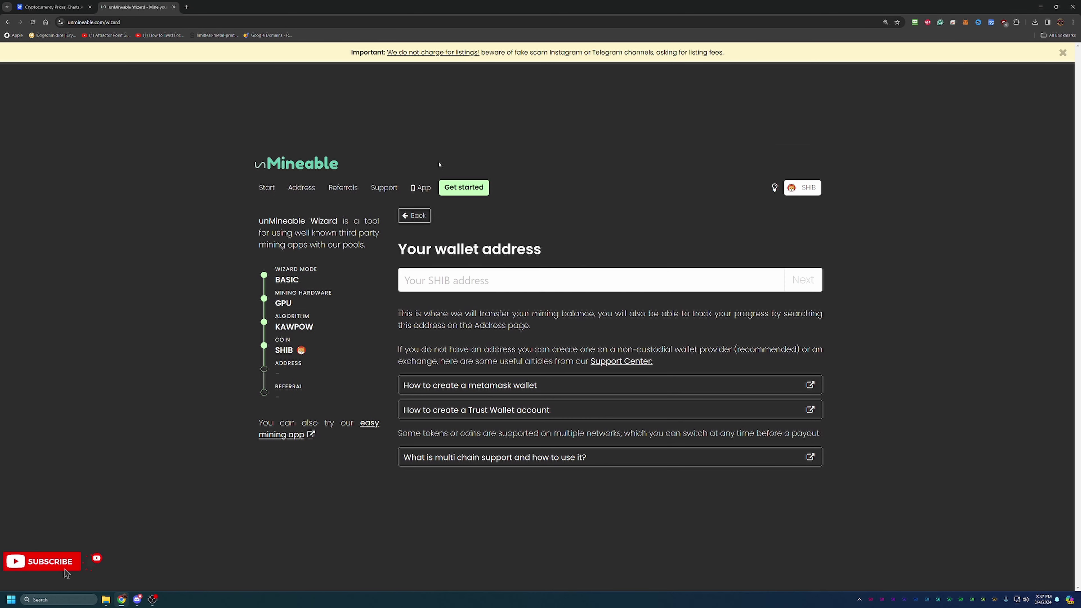
click(528, 273)
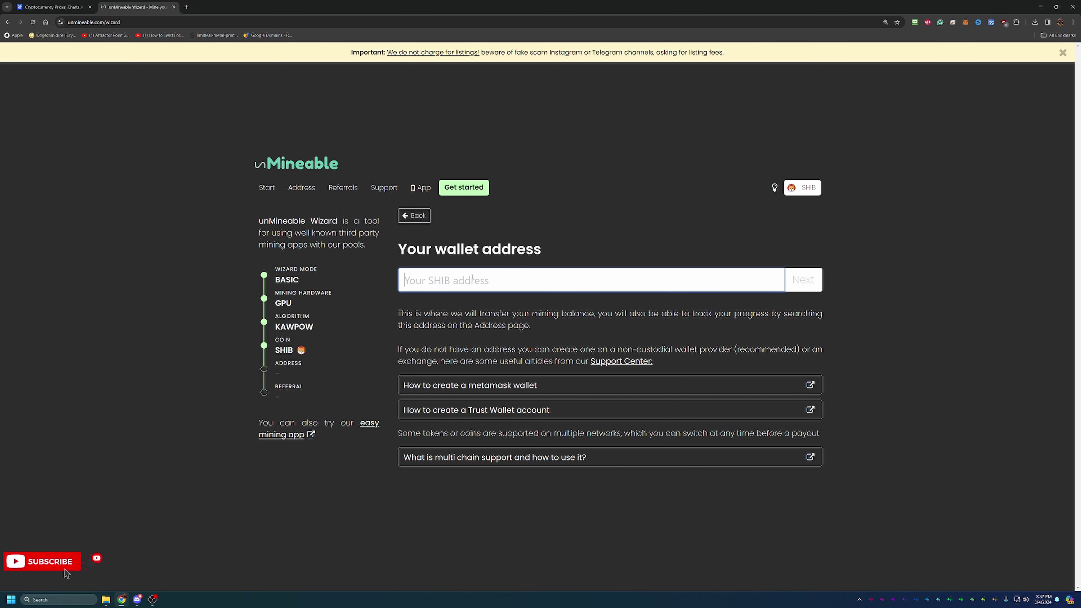
text(0x3E9B07eB840b51b909a03295C93B5ADF2F40392B)
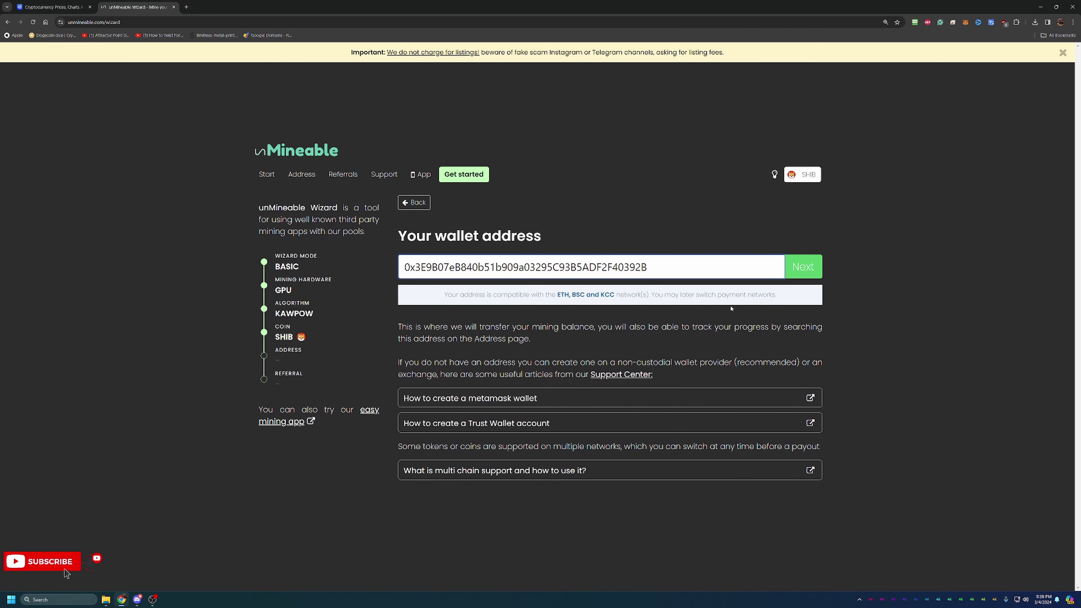
click(790, 276)
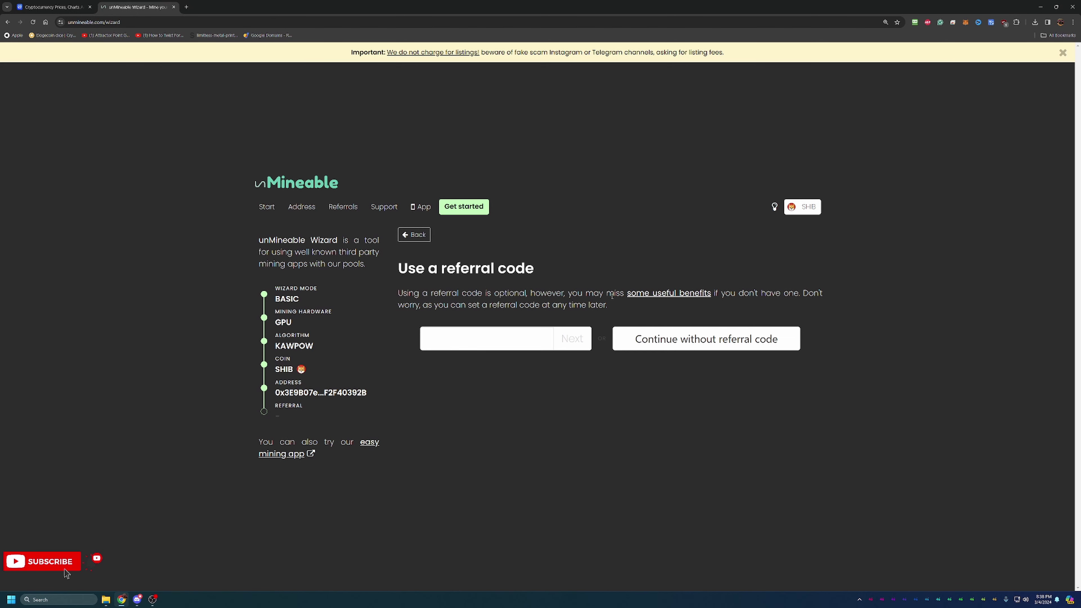
- Open the referral benefits page and compare fees without and with a referral code
click(671, 294)
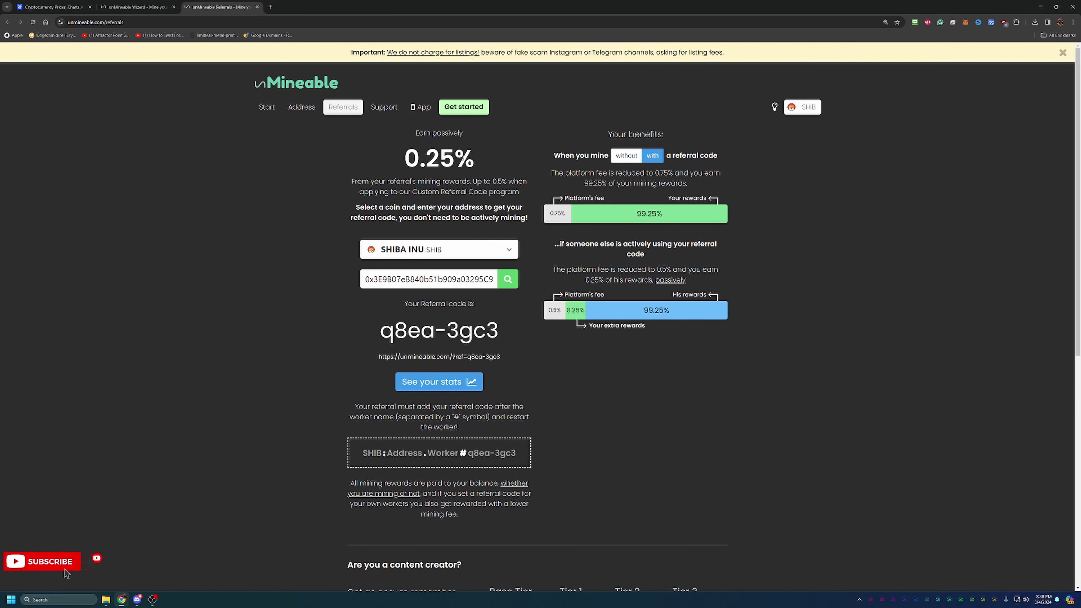
click(623, 159)
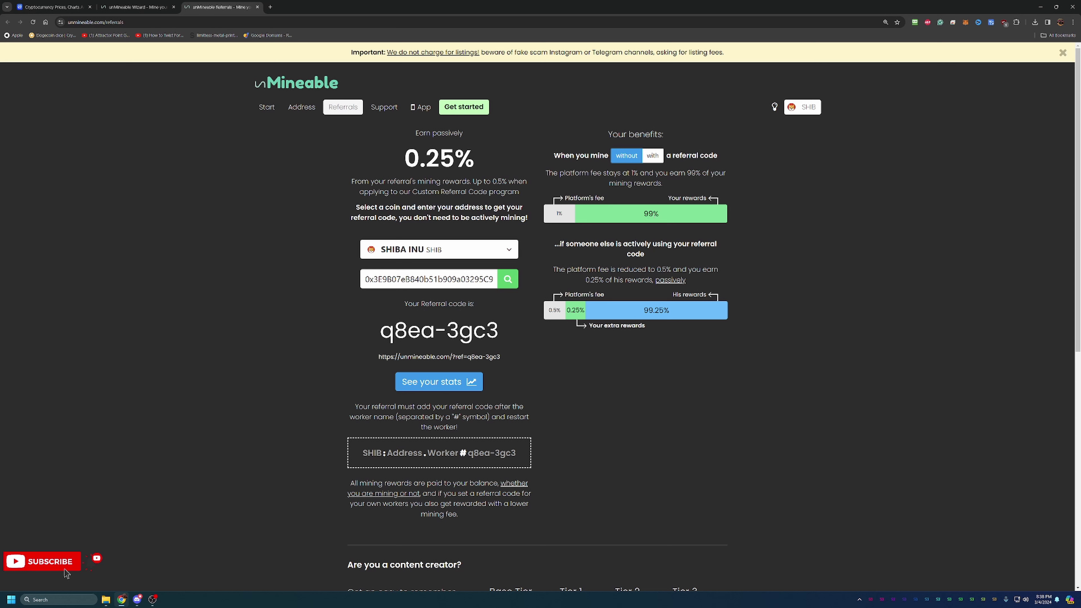
click(653, 155)
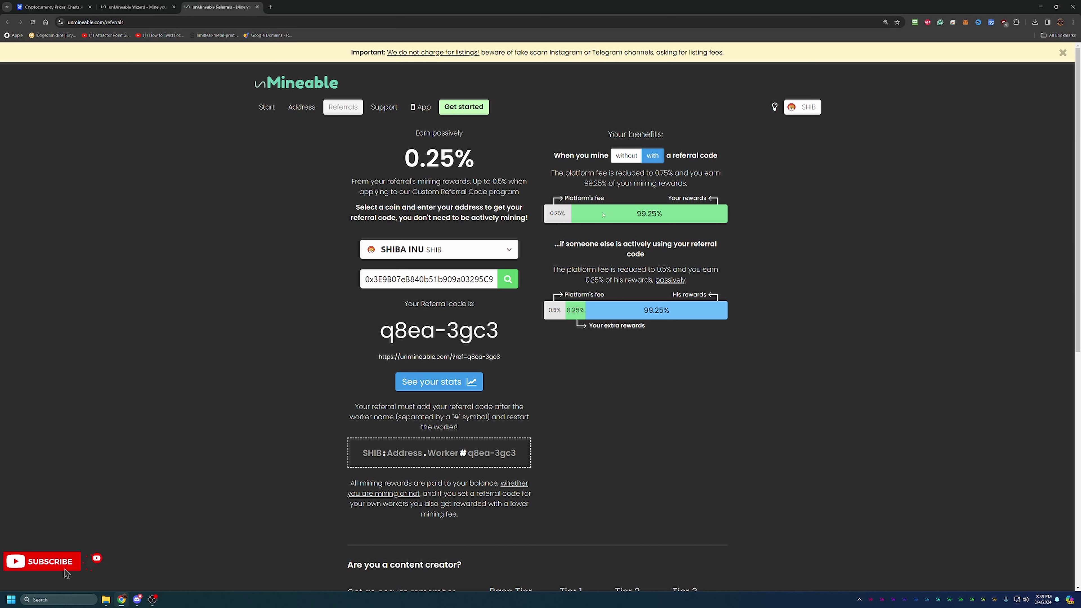
- Back in the Wizard, continue without a referral code to reach the Start mining page
click(136, 7)
click(508, 337)
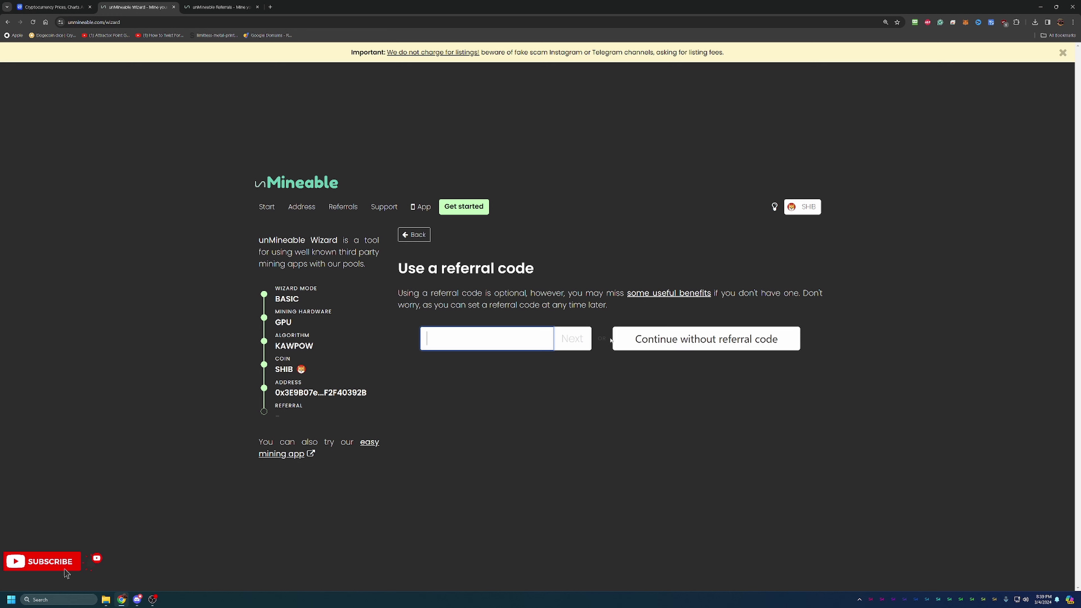
click(575, 337)
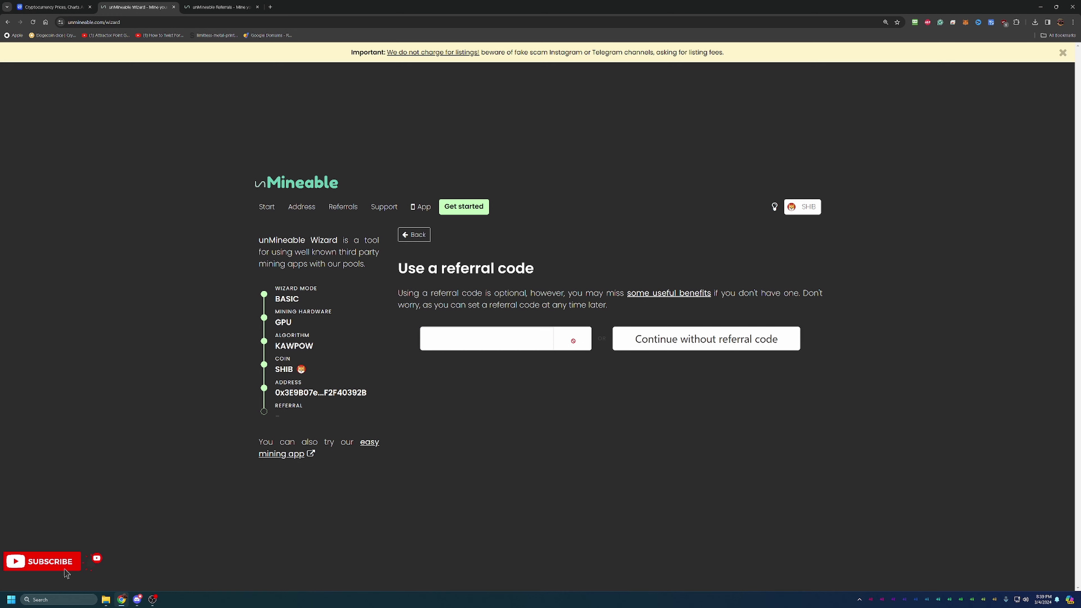
click(674, 341)
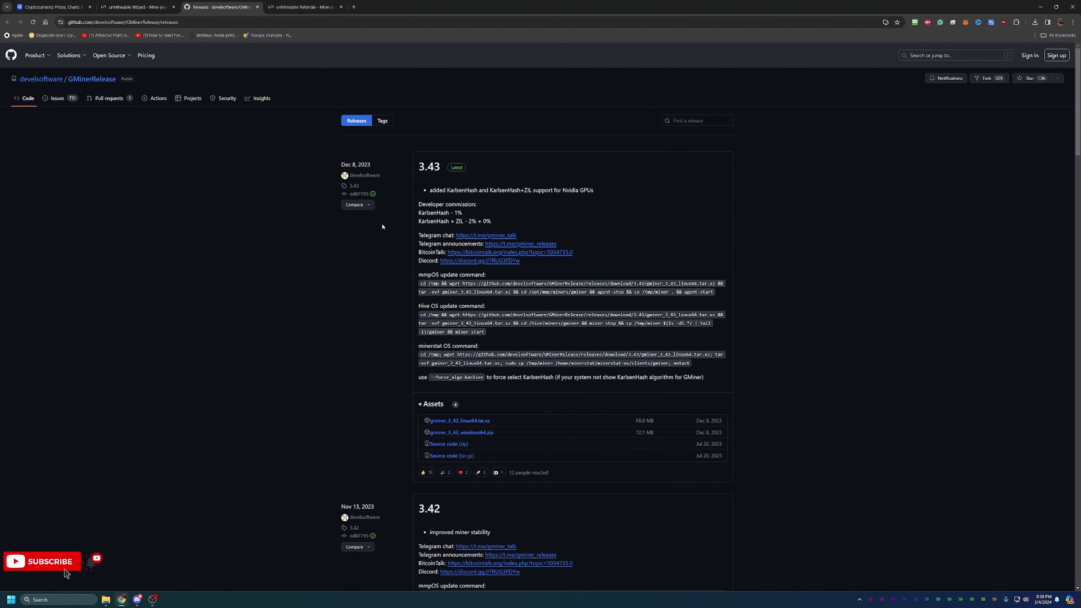
- Return to the Wizard's Start mining page and review the NBMiner and GMiner Kawpow commands
click(155, 12)
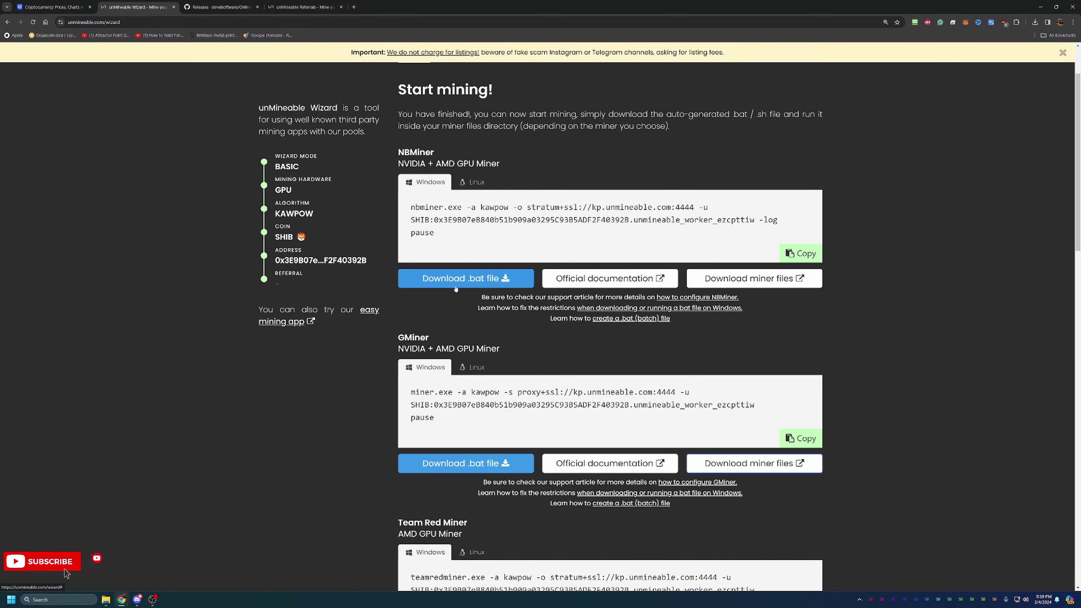
scroll(466, 298, down, 10)
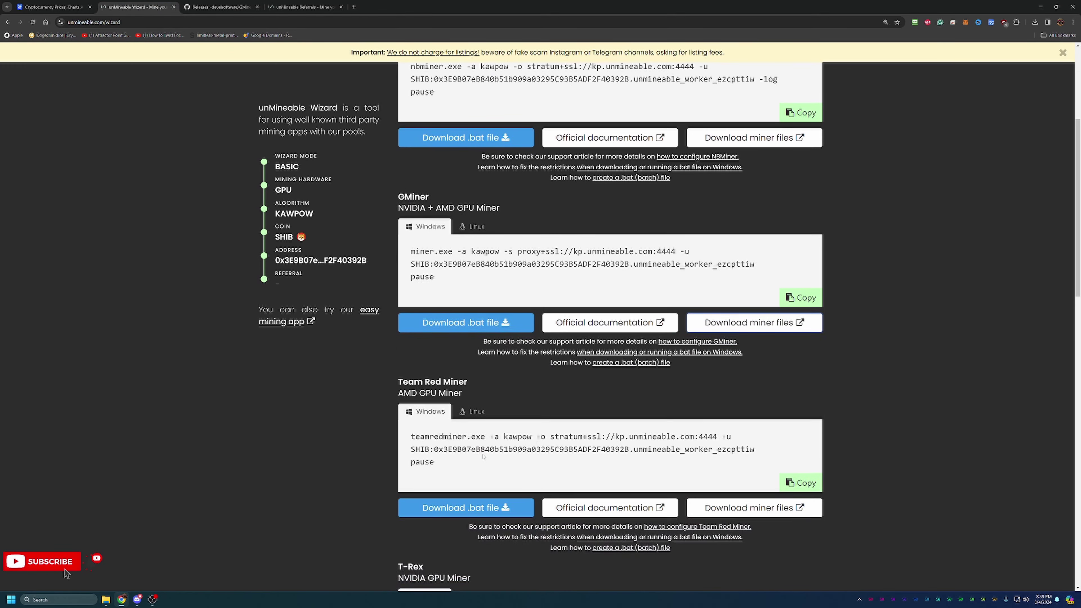
scroll(498, 480, up, 3)
scroll(495, 472, up, 2)
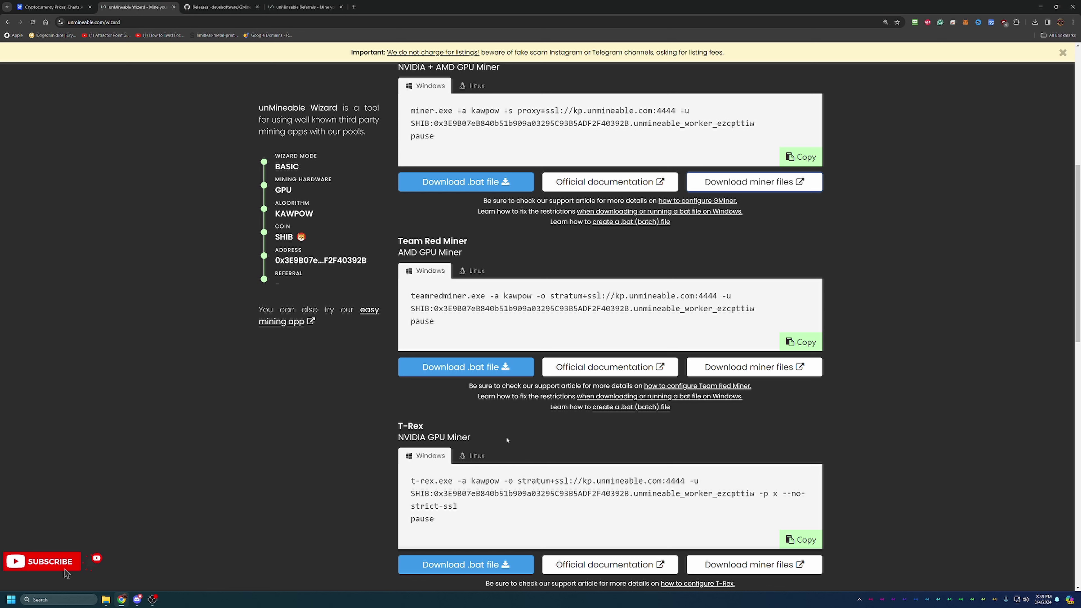
scroll(507, 439, up, 5)
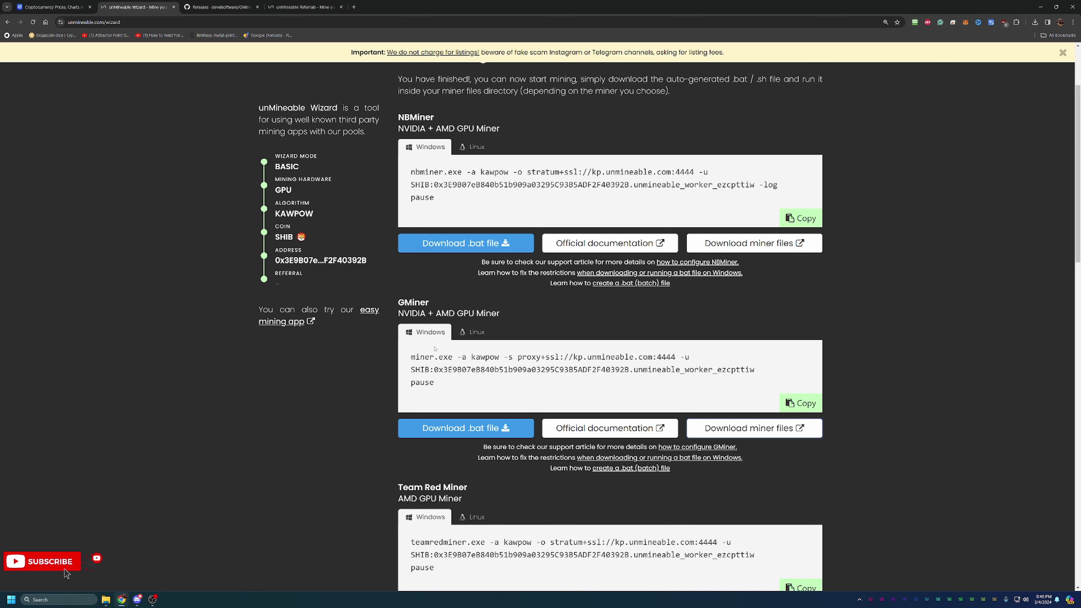
click(221, 3)
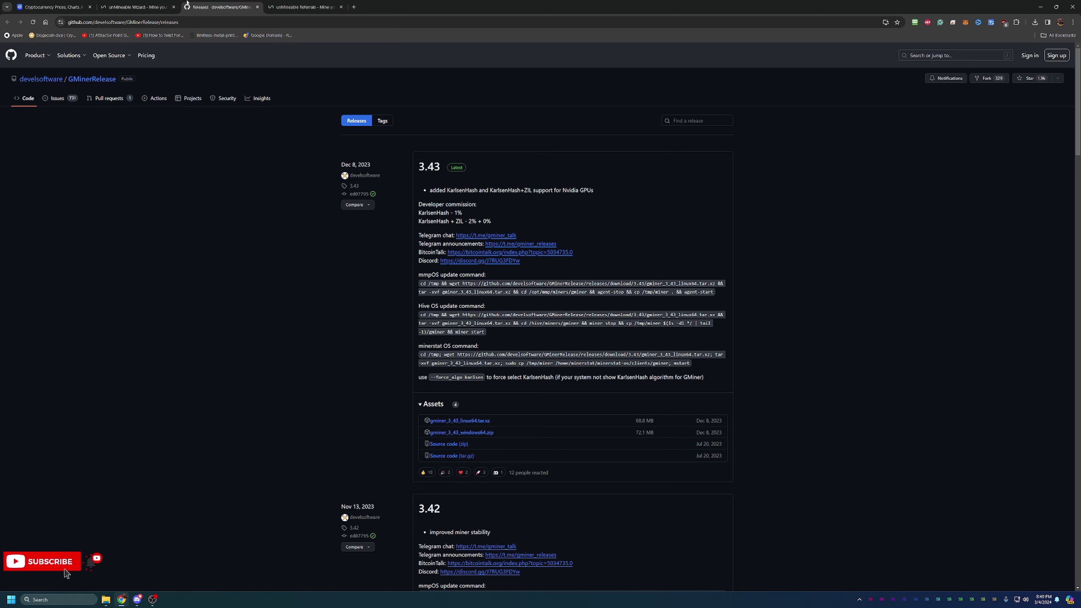
click(149, 7)
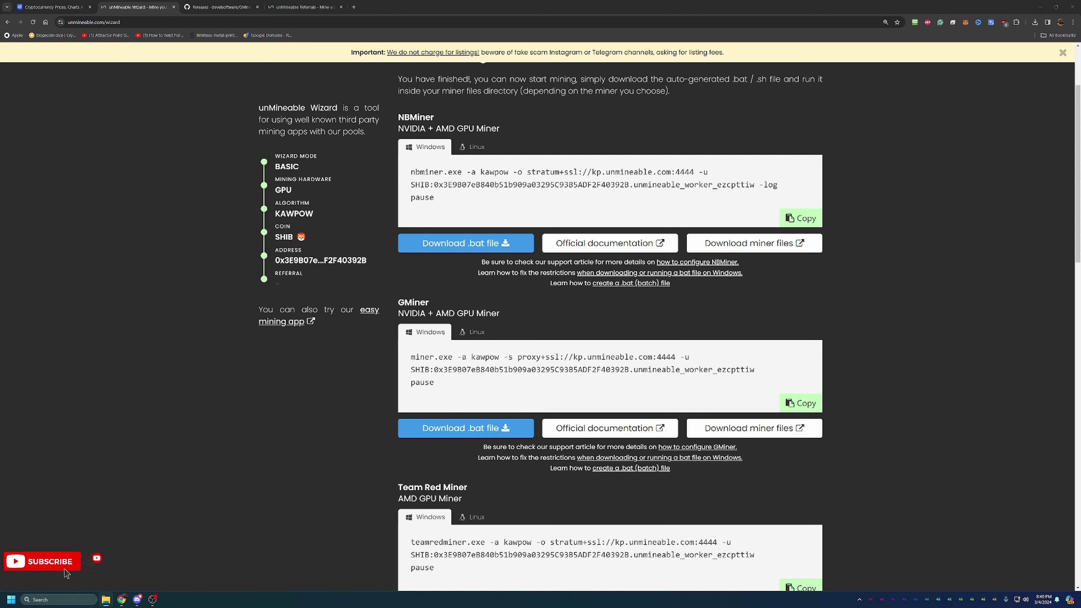
- Bring the gminer_3_43_windows64 folder into view and run the unMineable SHIB GMiner .bat file
drag(1080, 116, 645, 114)
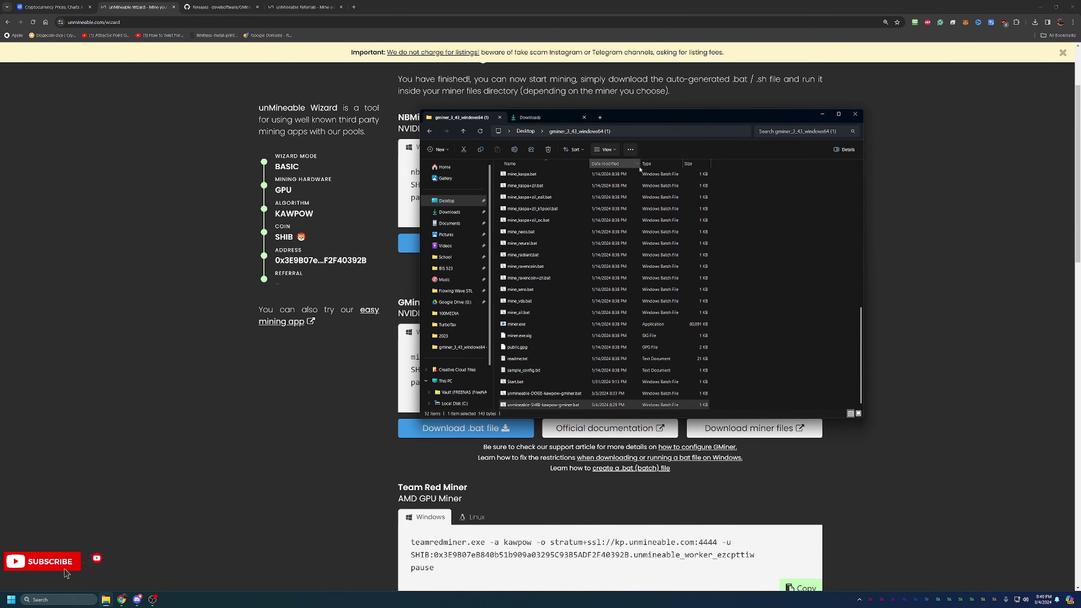
scroll(604, 183, up, 10)
scroll(609, 184, down, 10)
scroll(611, 202, down, 1)
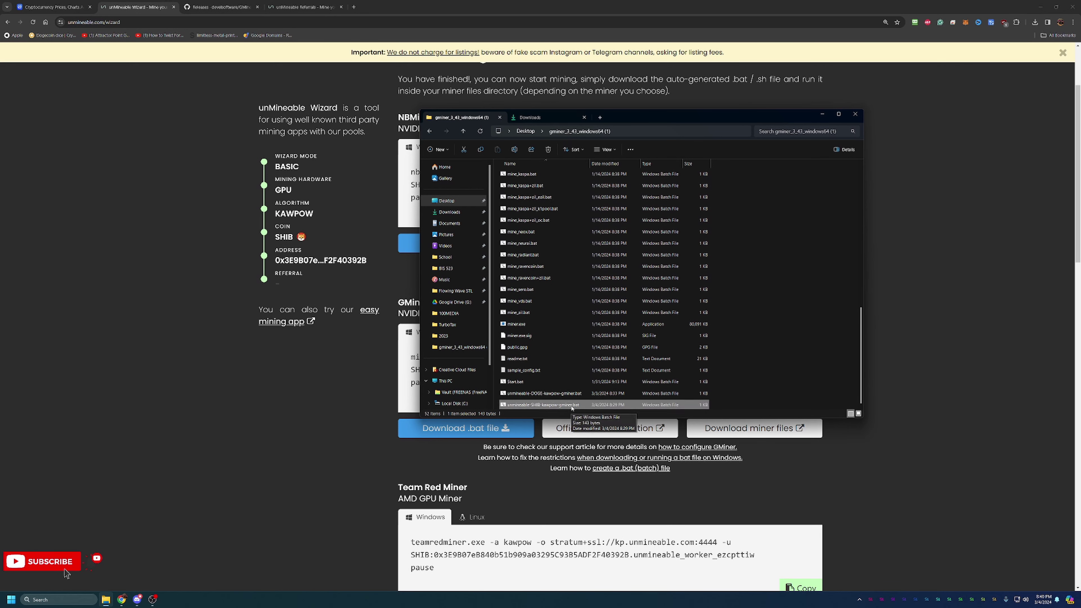
double_click(571, 405)
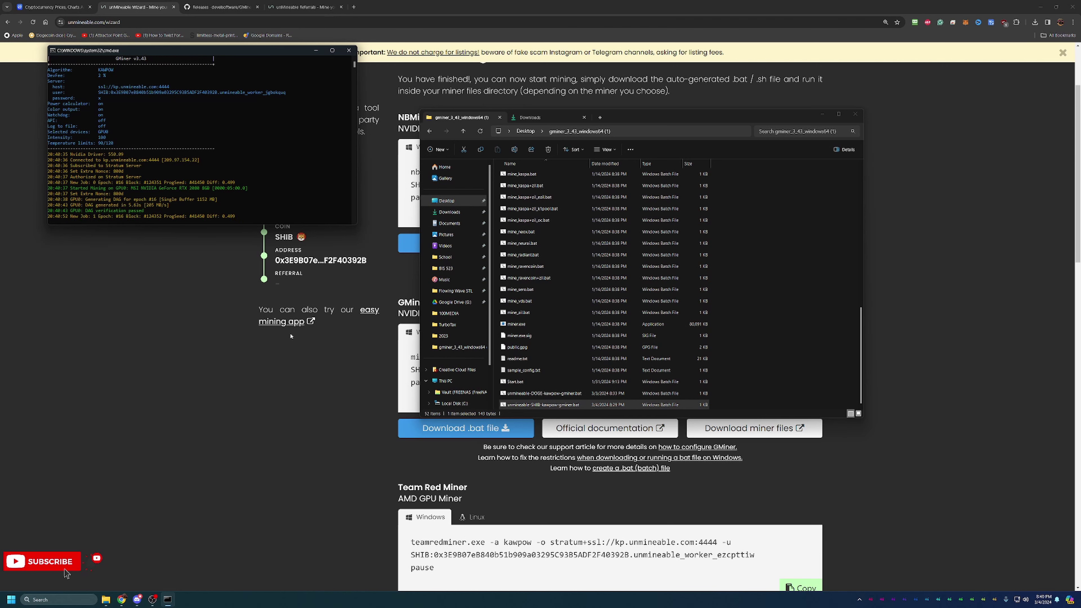
- Open the SHIB address dashboard and show its Workers view
click(928, 181)
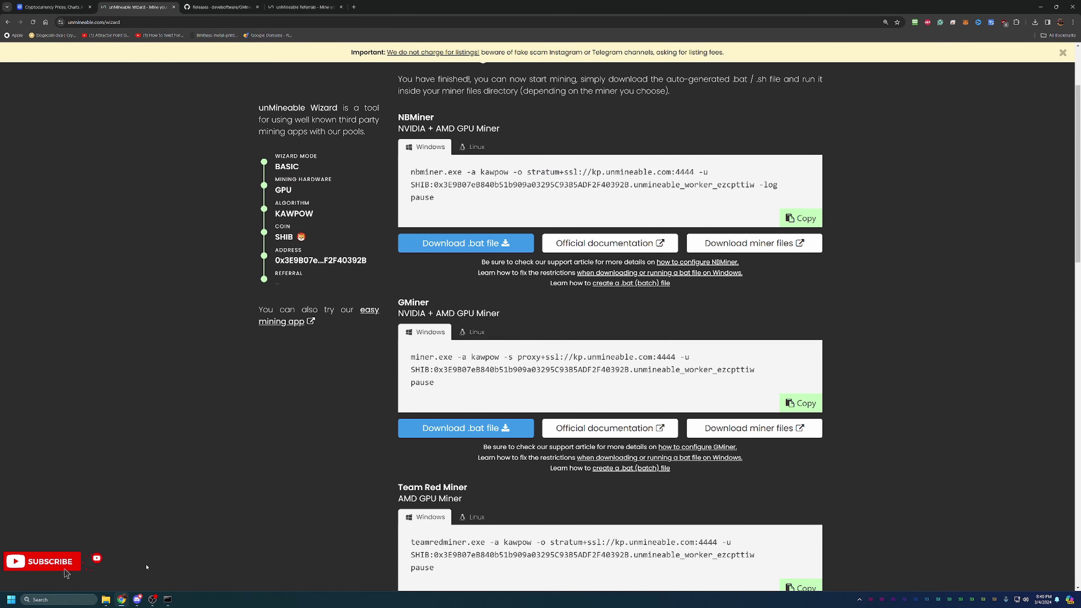
scroll(242, 189, up, 3)
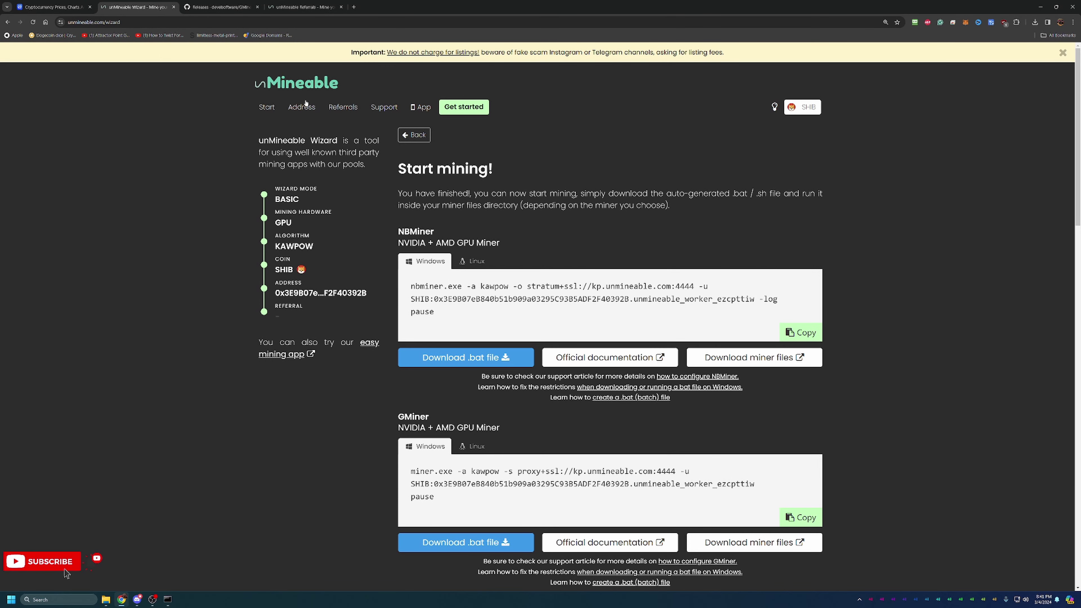
click(299, 111)
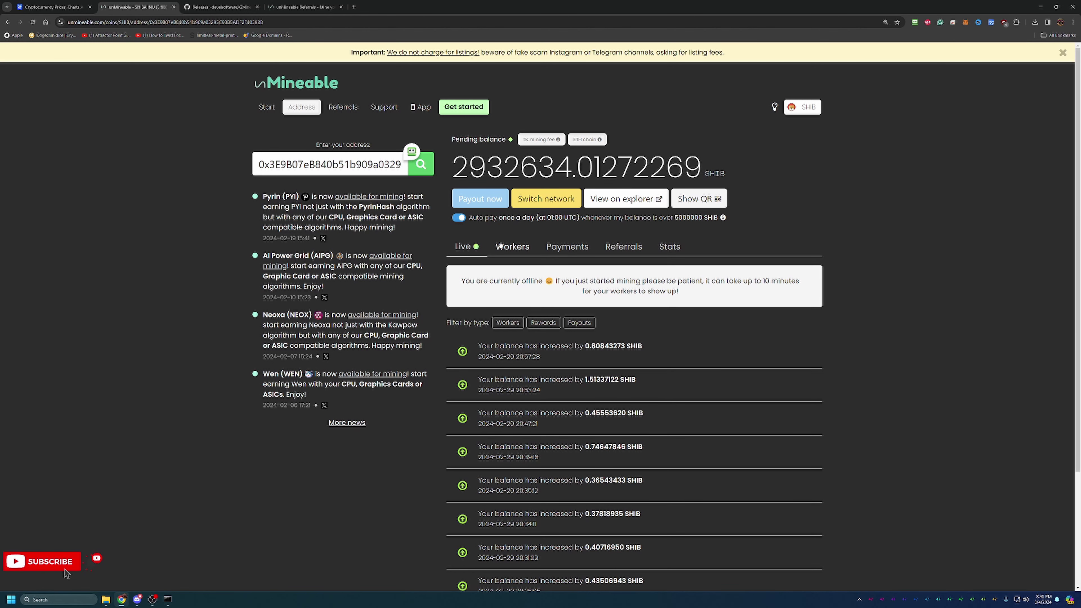
click(500, 246)
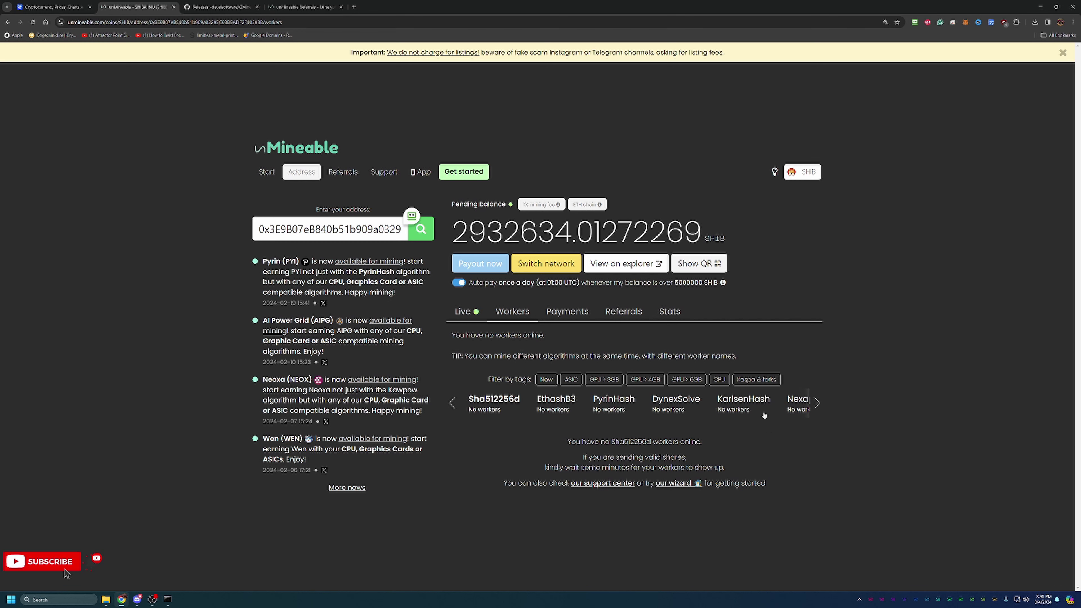
- Page the algorithm carousel to Kawpow, see no workers online, and bring up the GMiner console
click(817, 404)
click(816, 403)
click(816, 403)
click(816, 403)
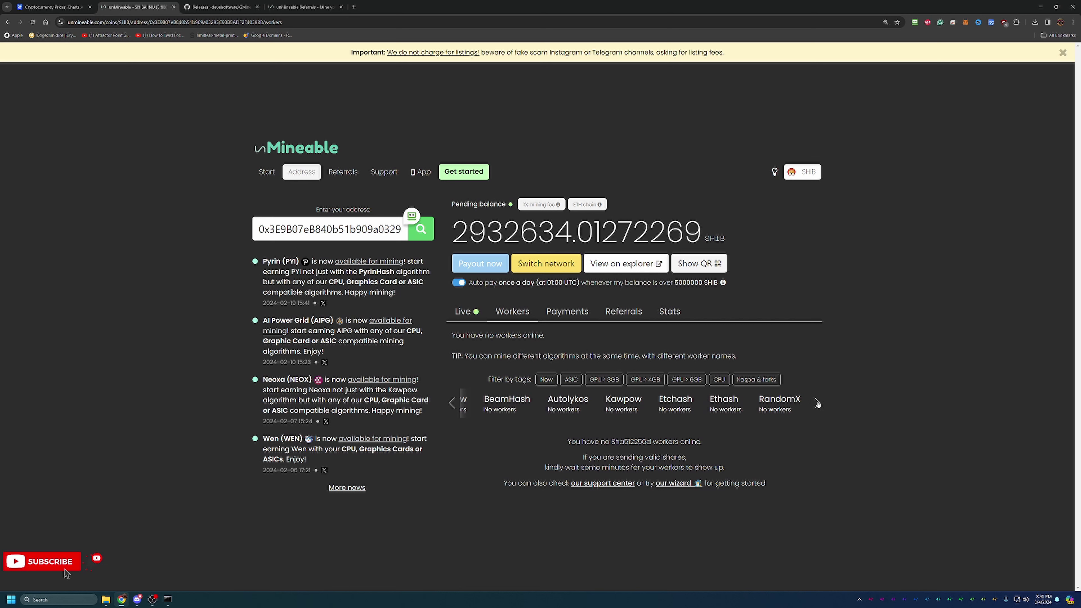
drag(462, 401, 756, 405)
drag(470, 405, 739, 416)
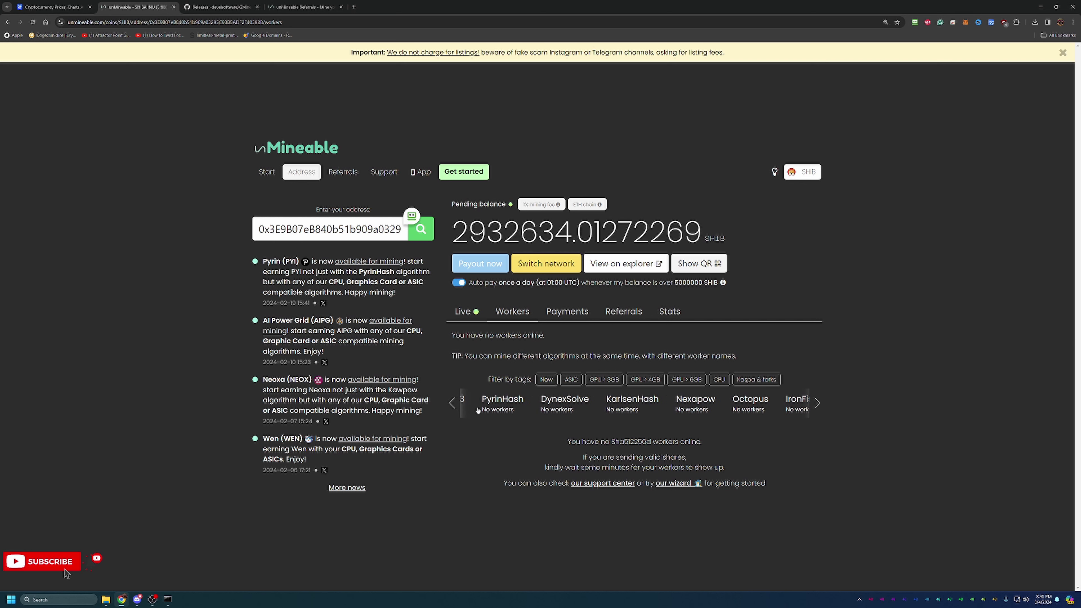
click(456, 402)
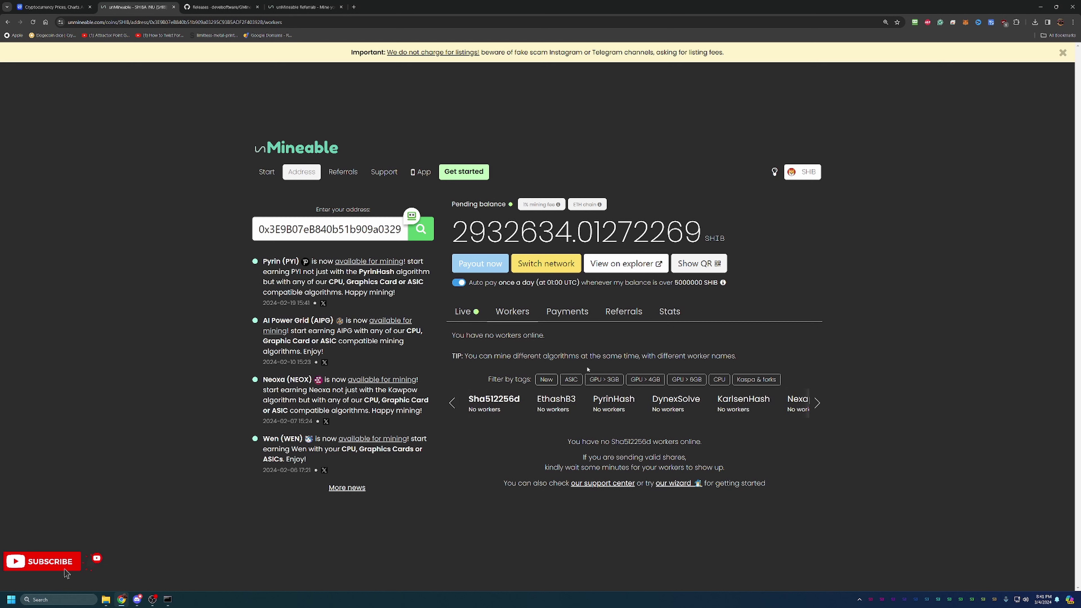
click(816, 407)
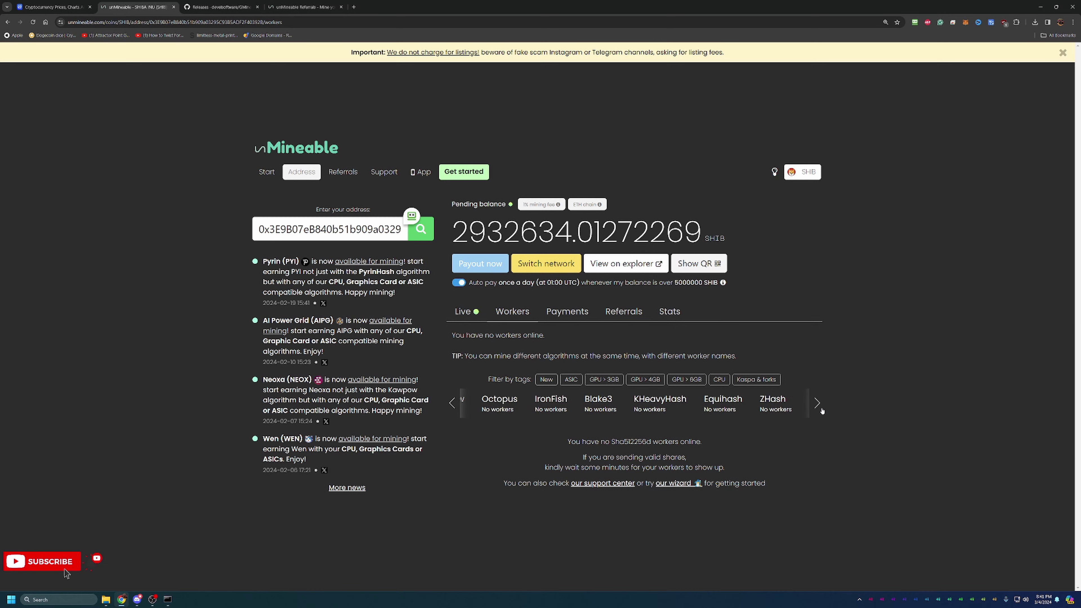
click(821, 409)
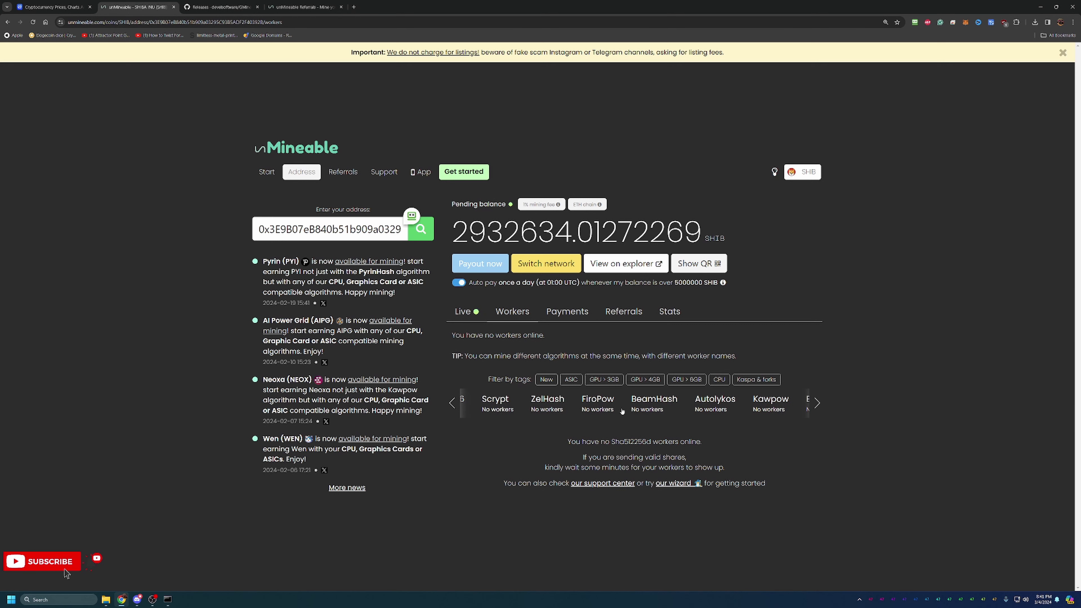
click(780, 406)
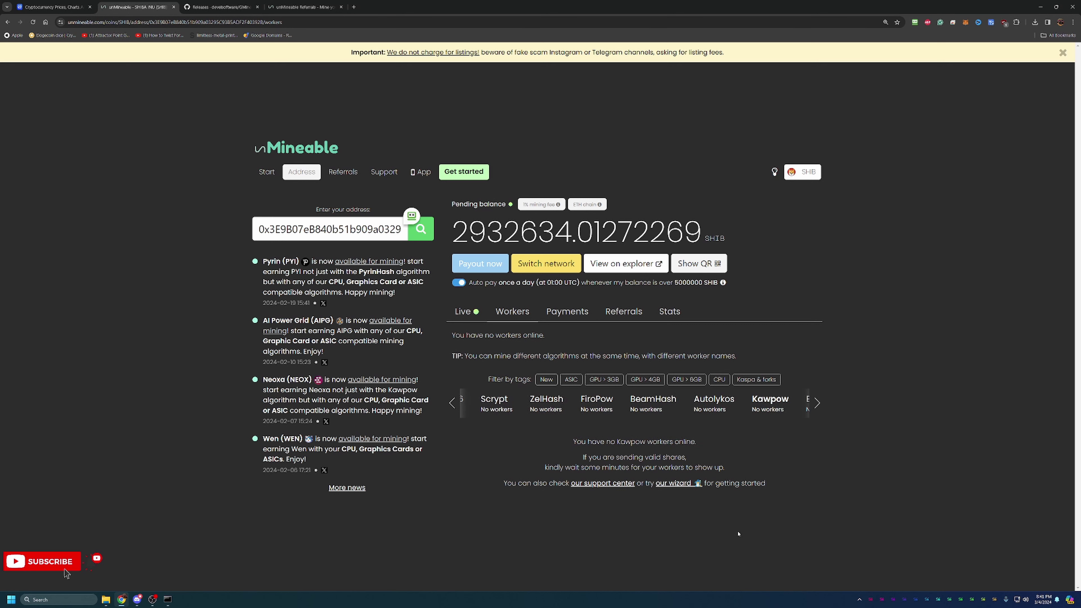
click(168, 600)
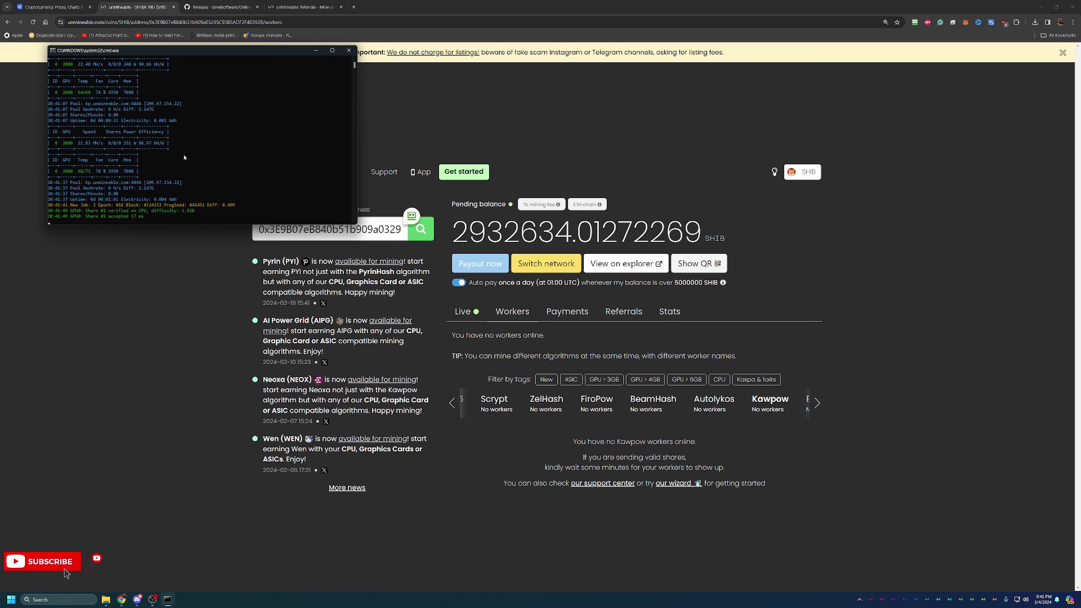
- Open the Start earning SHIB page and enter 28 Mh/s in the Kawpow profitability calculator
click(192, 283)
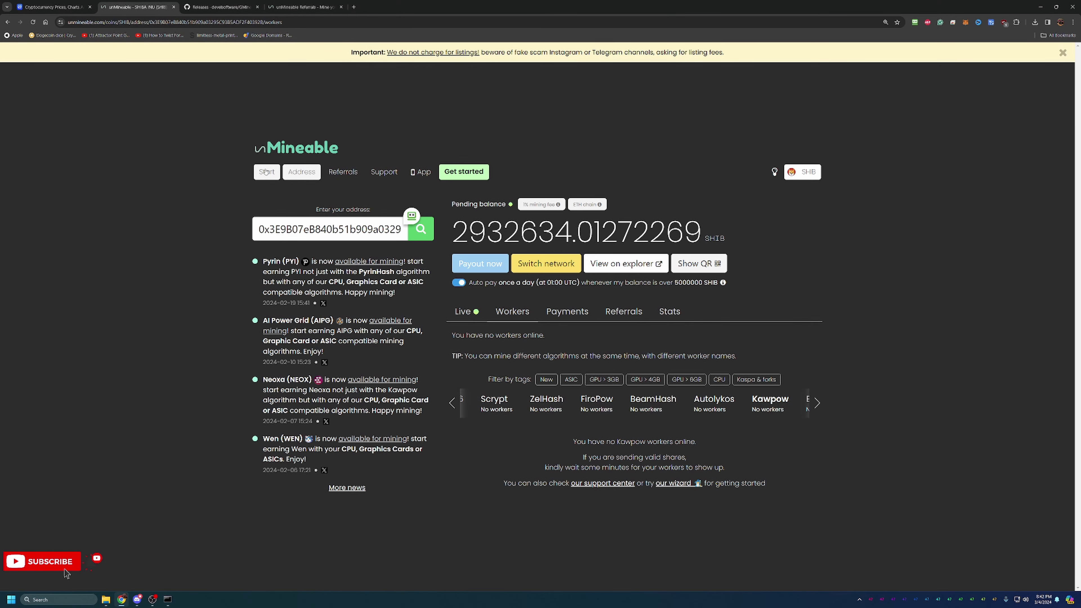
click(266, 172)
scroll(574, 298, down, 5)
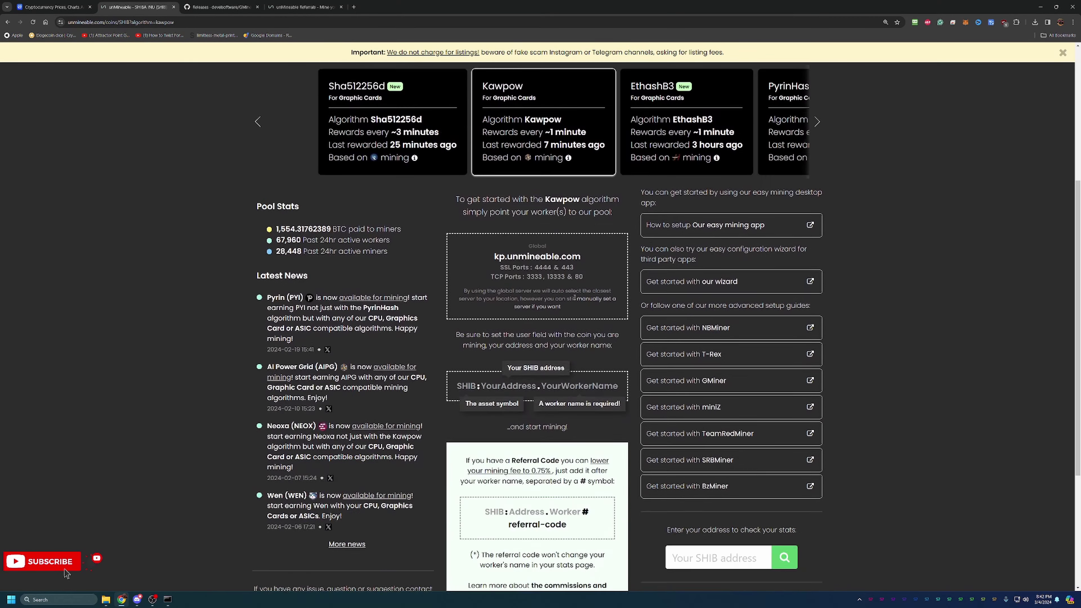
scroll(575, 298, down, 5)
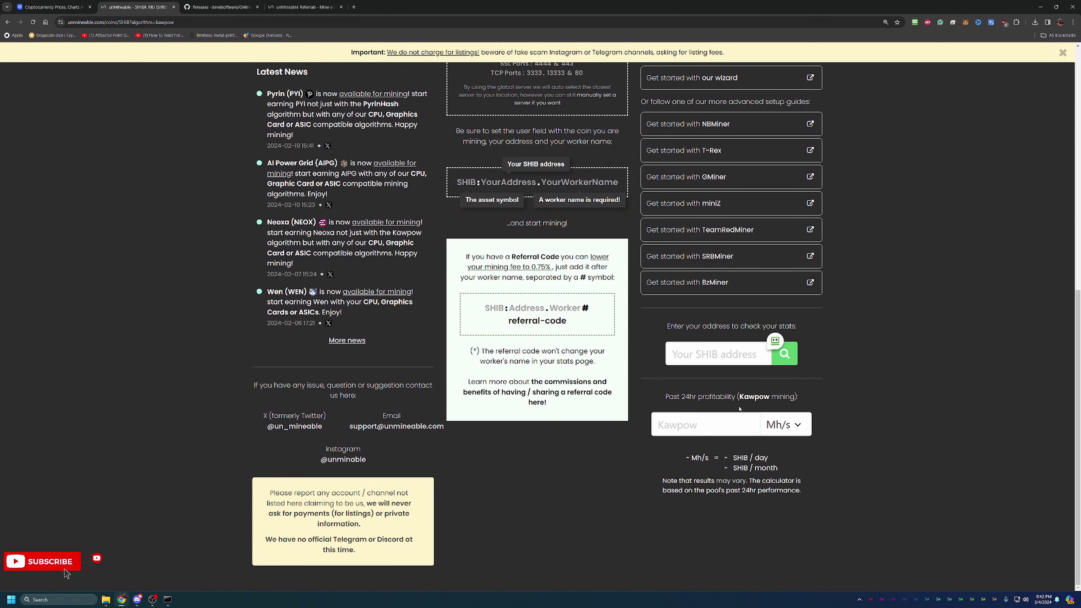
click(711, 426)
text(28)
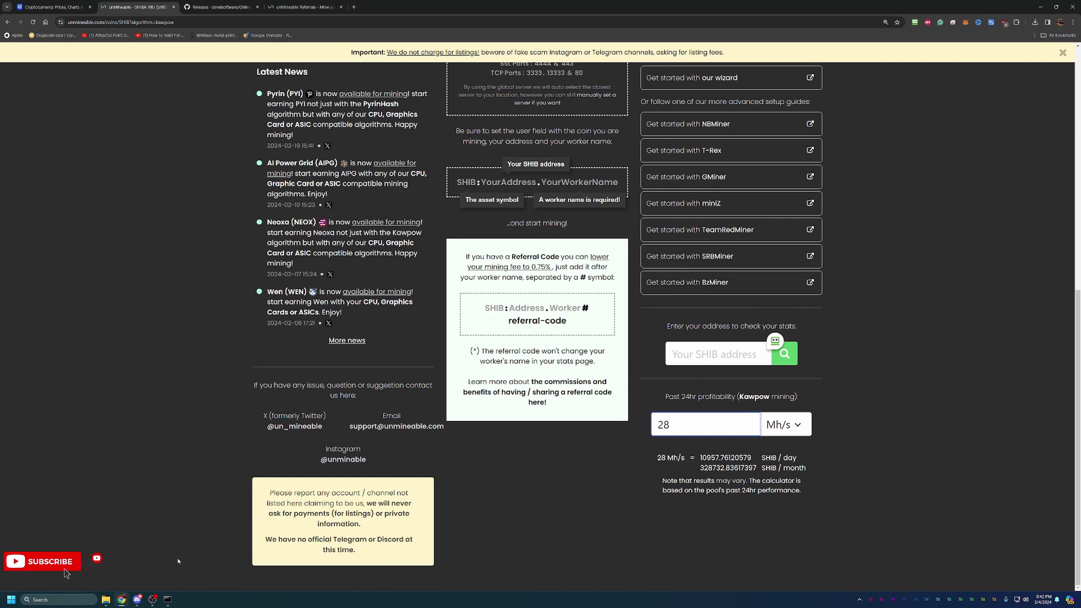
- Compare against the hashrate in the GMiner console, then return to the top of the SHIB page
click(168, 599)
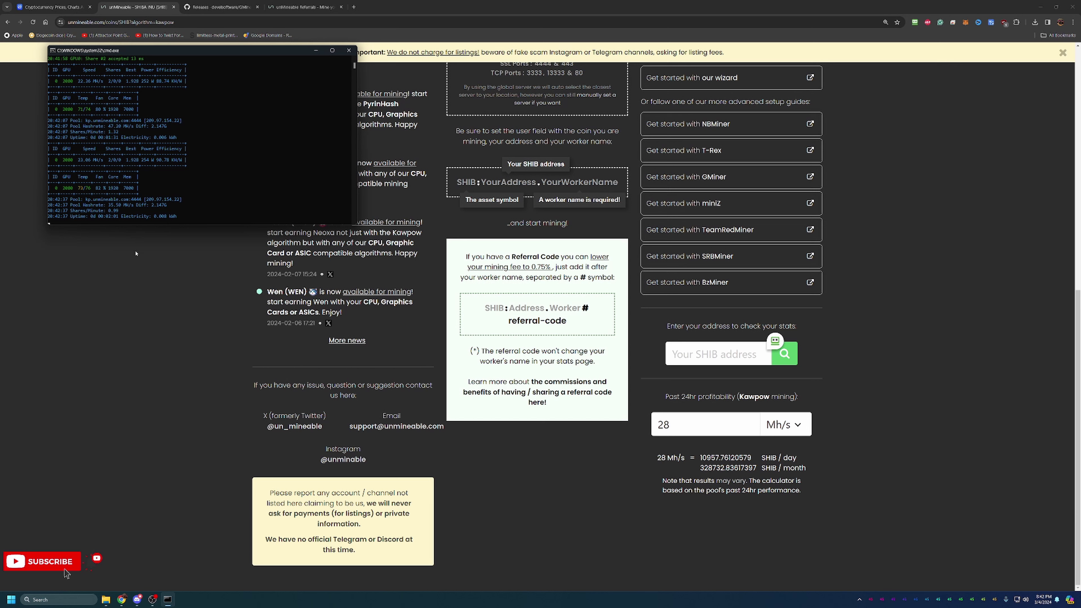
click(171, 272)
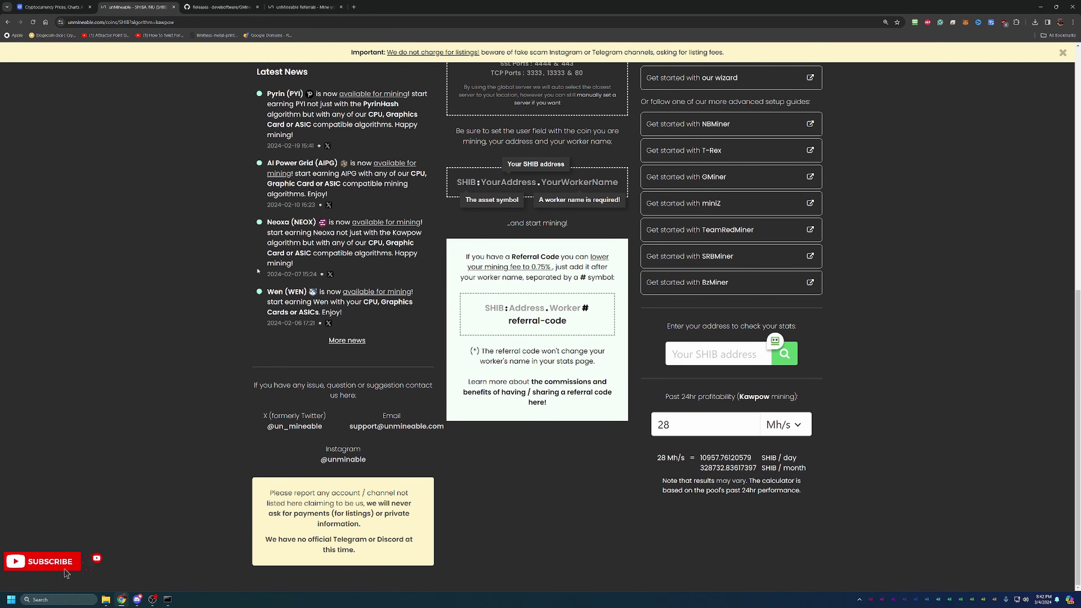
scroll(257, 264, up, 10)
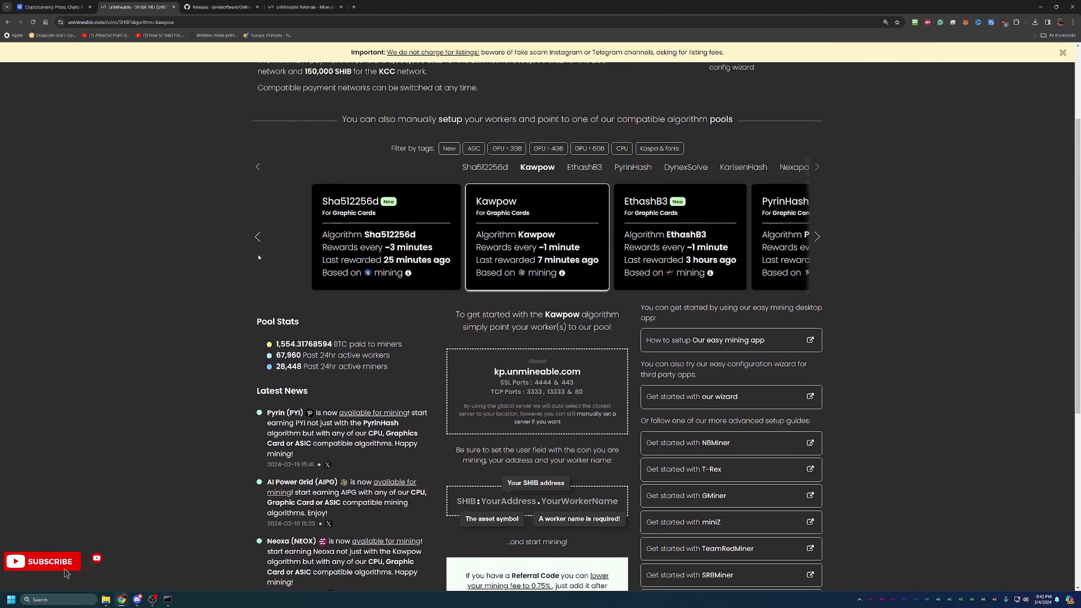
- Show the SHIB address dashboard's Workers view and reload it to refresh worker status
click(286, 109)
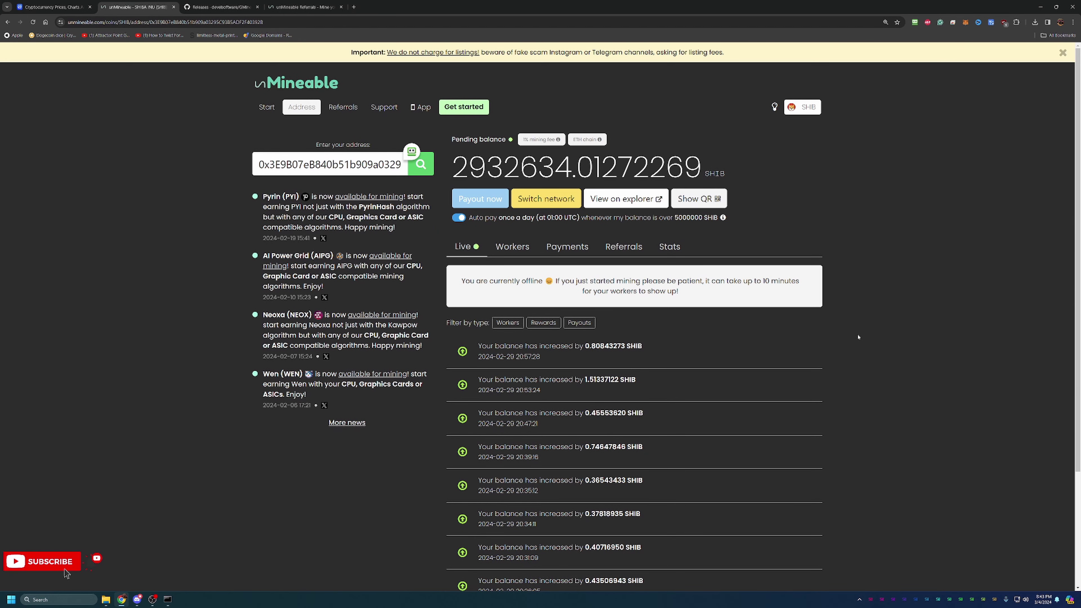
click(558, 247)
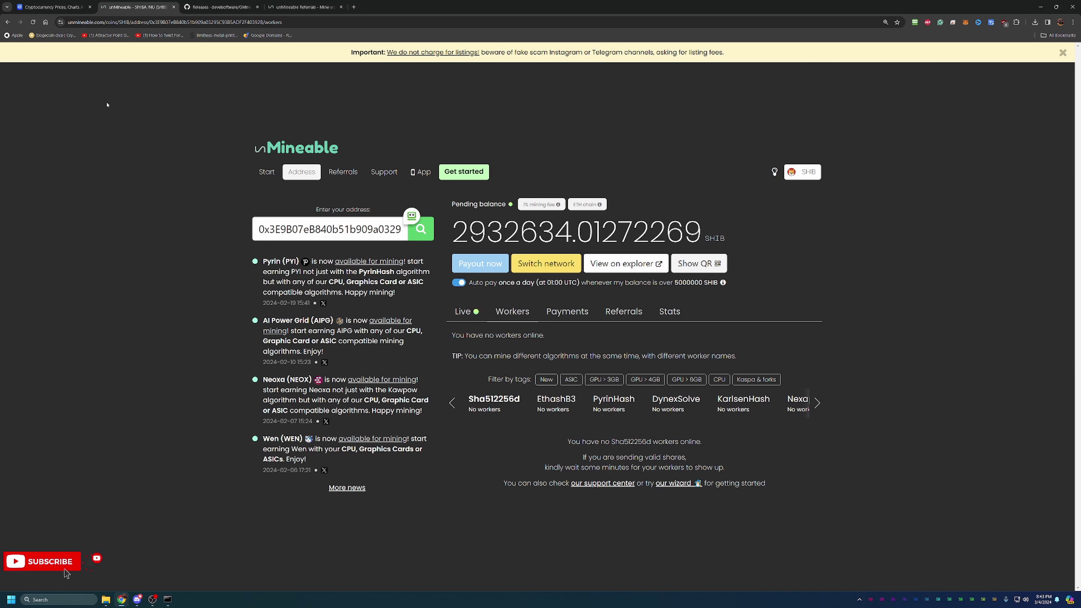
click(33, 22)
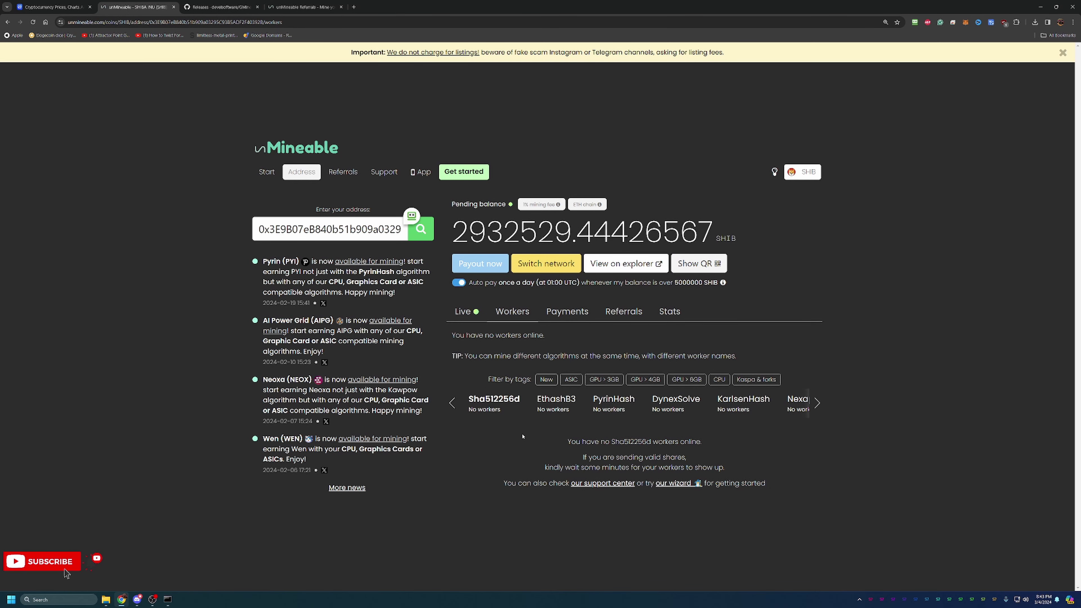